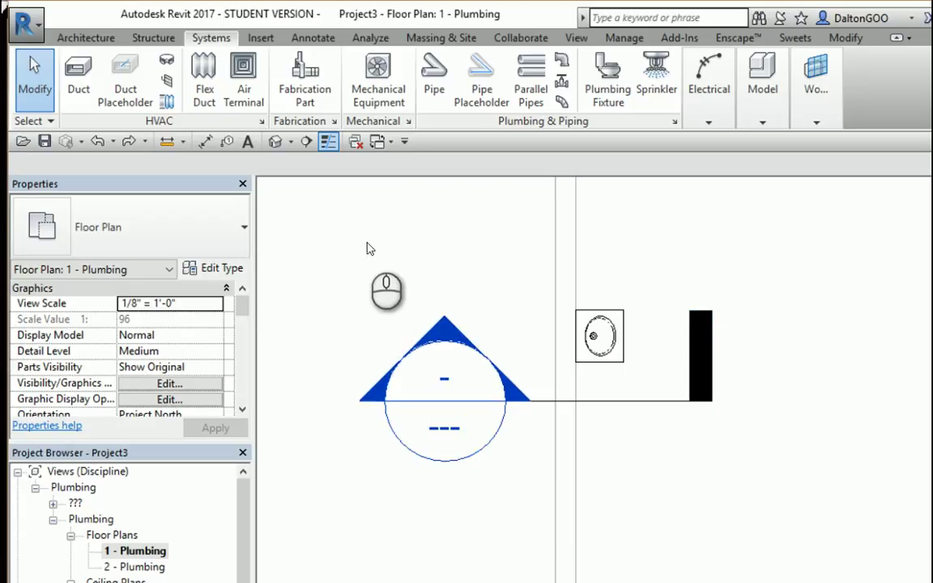
- Open the section view that belongs to the section marker beside the lavatory
right_click(359, 263)
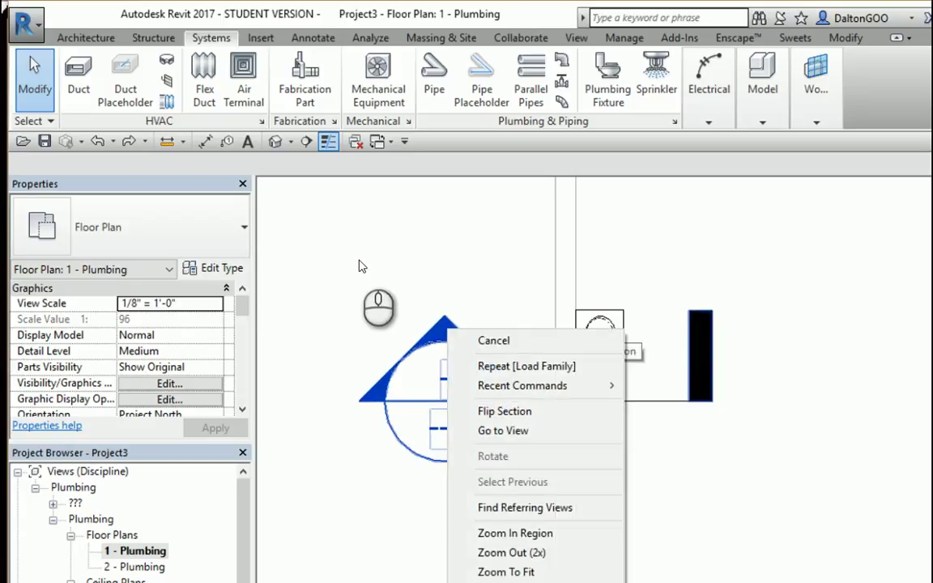
left_click(402, 345)
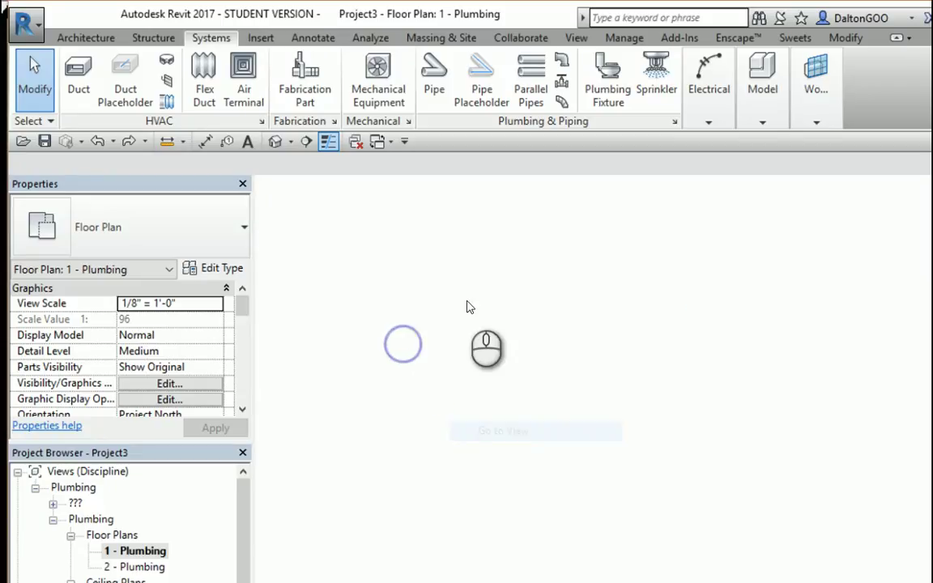
middle_click_drag(527, 351, 472, 286)
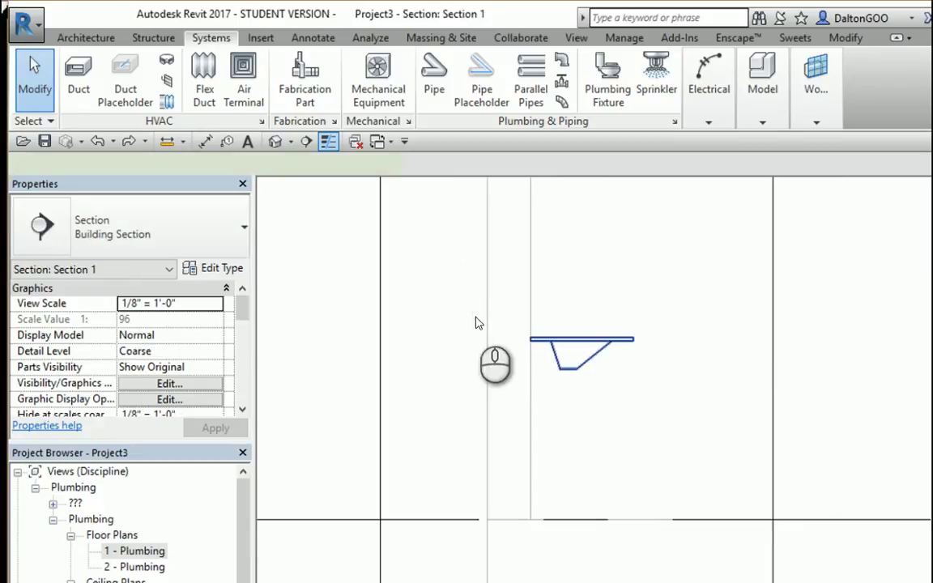
- Draw a 1 1/4" PVC - DWV pipe from the lavatory's drain connector down and horizontally through the wall, and set the view's detail level to Fine
left_click(508, 271)
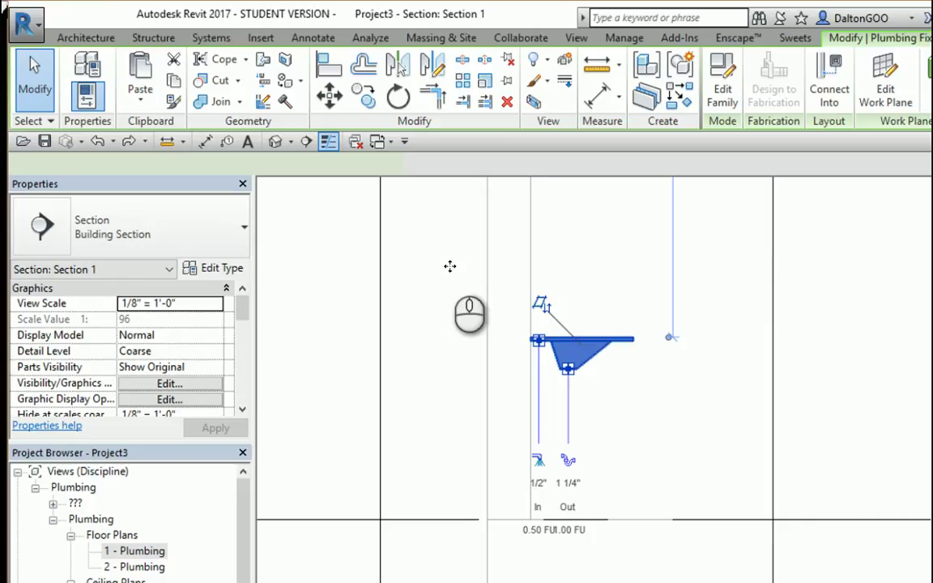
scroll(437, 278, "up", 1)
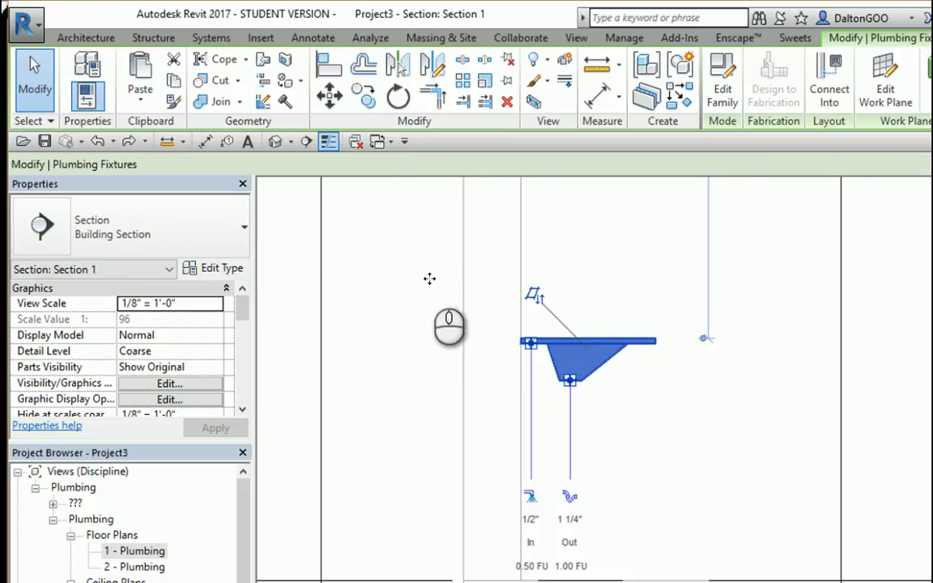
right_click(457, 310)
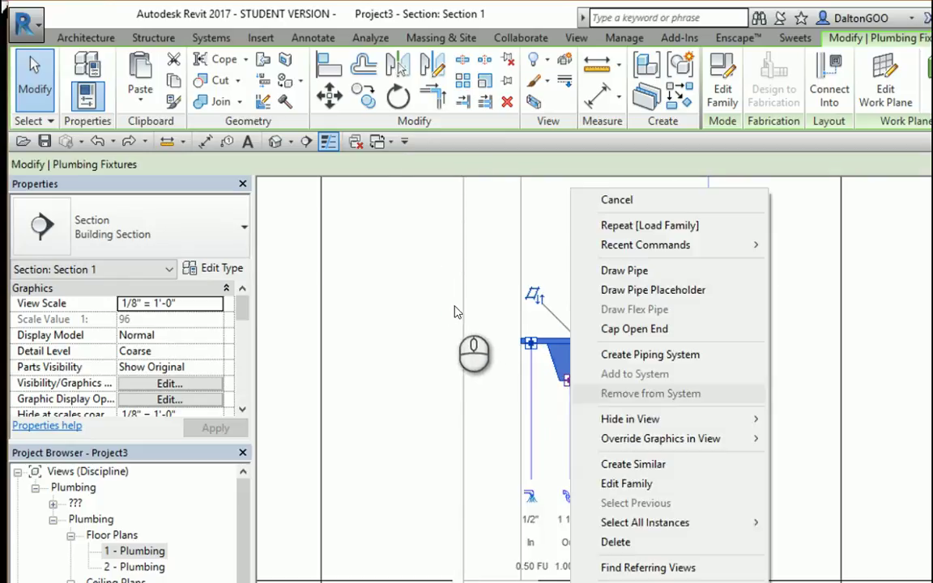
left_click(516, 216)
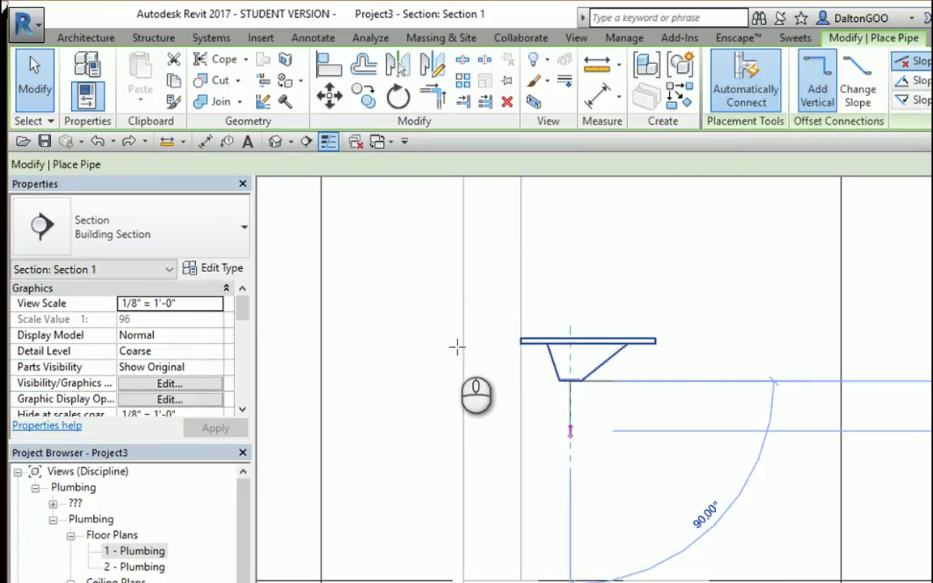
left_click(344, 342)
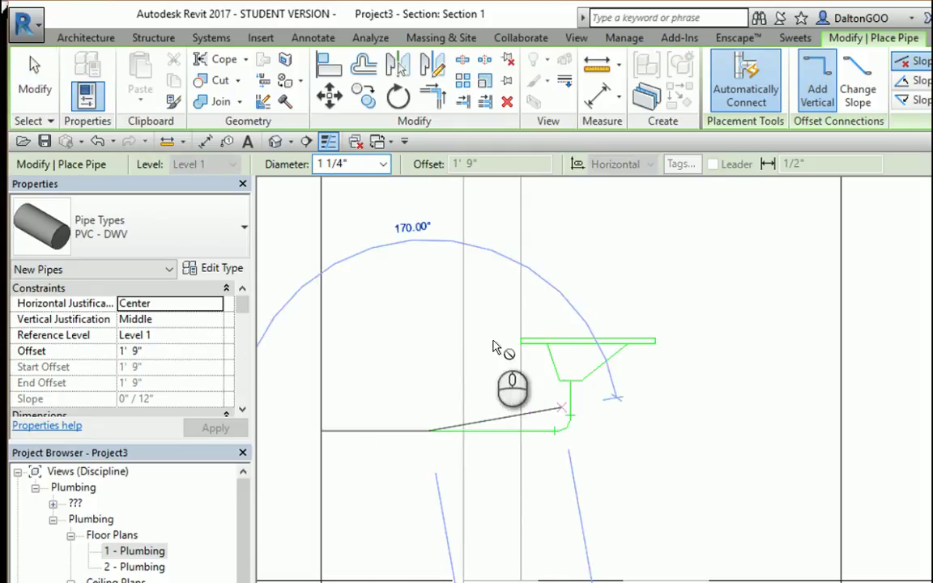
left_click(430, 395)
key("Escape")
key("Escape")
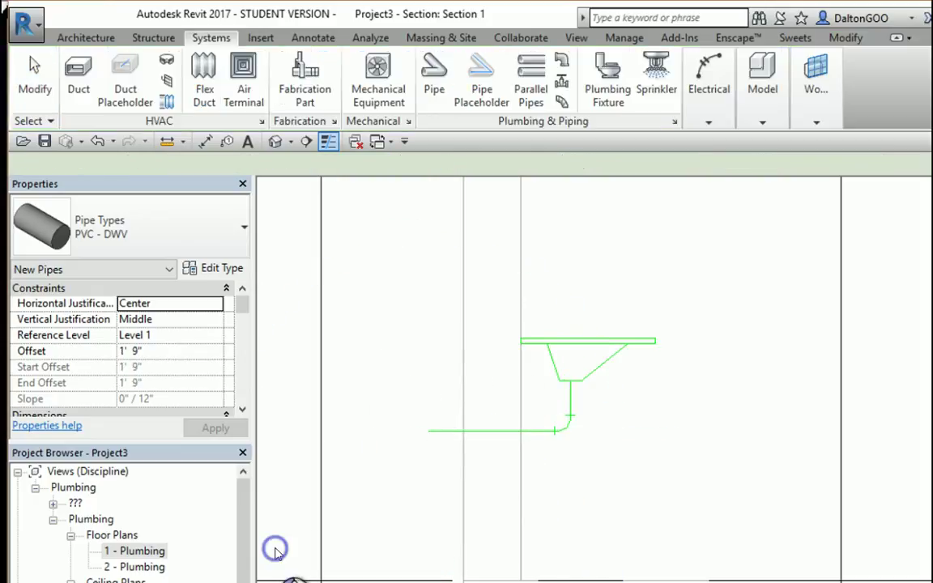
left_click(512, 358)
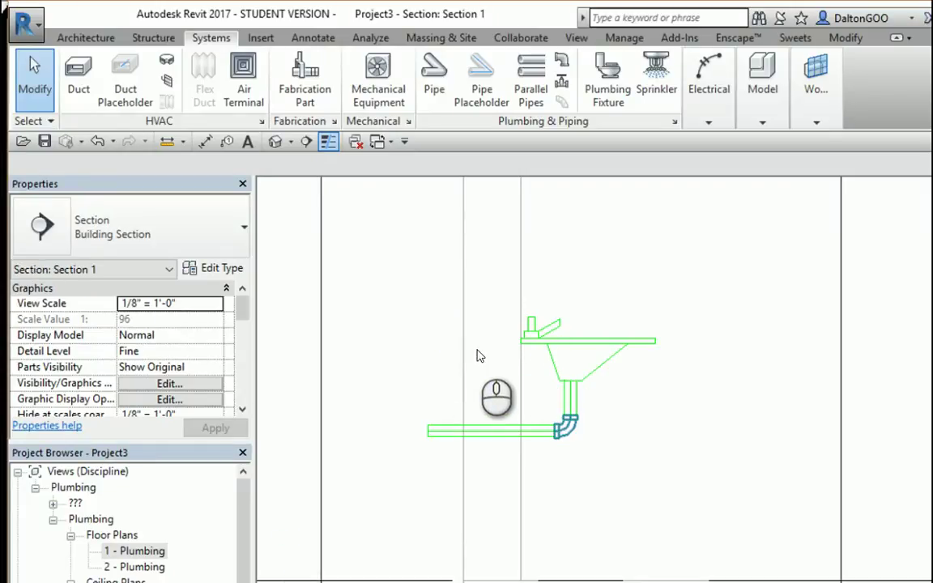
- Select the bend under the lavatory and check which fitting types are available to replace it
left_click(411, 338)
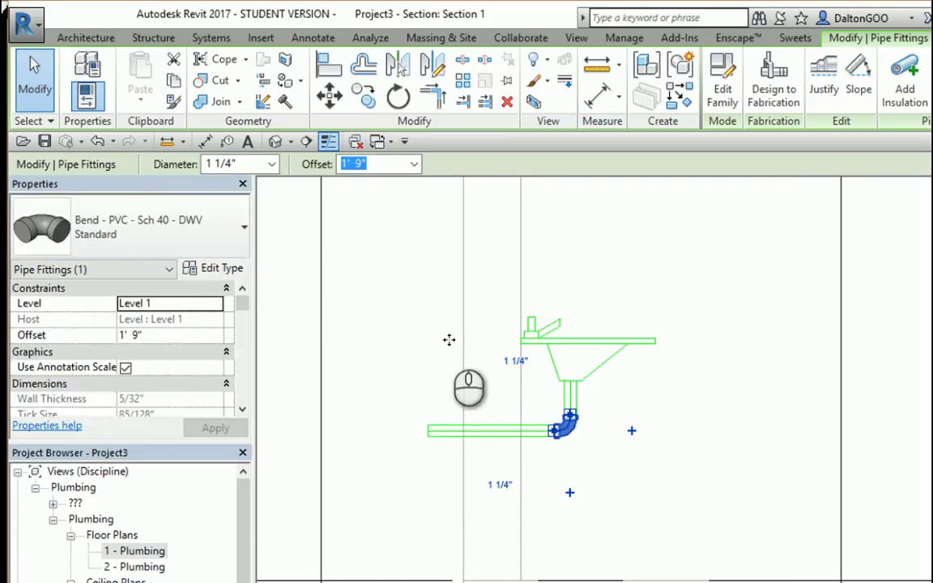
left_click(140, 172)
left_click(159, 211)
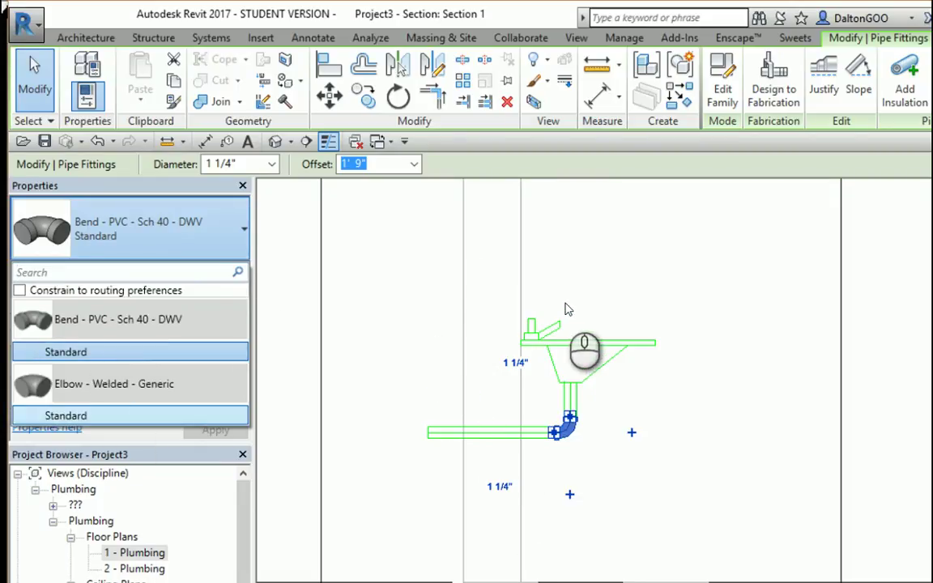
left_click(665, 272)
- Start the Pipe Fitting command and look through the loaded fitting types for a trap
left_click(211, 37)
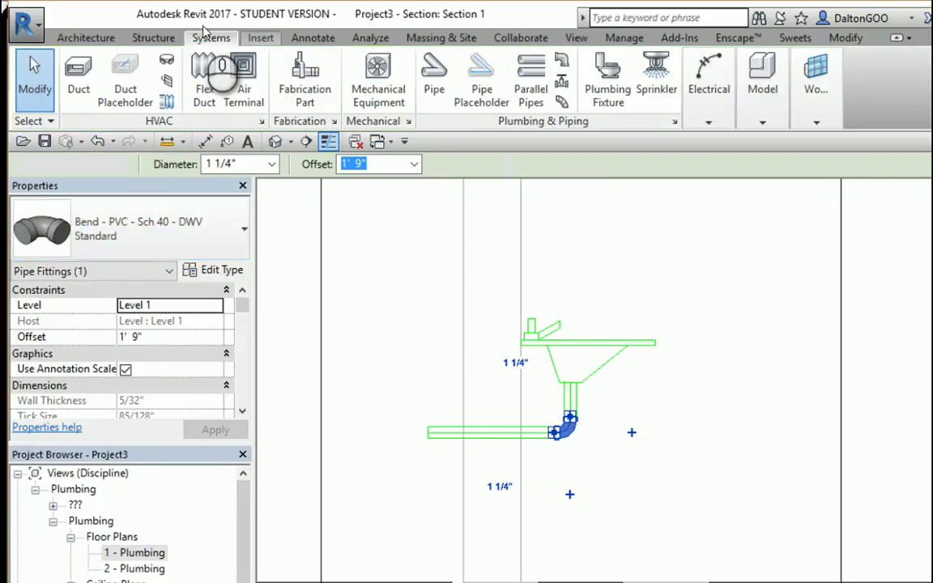
key("Escape")
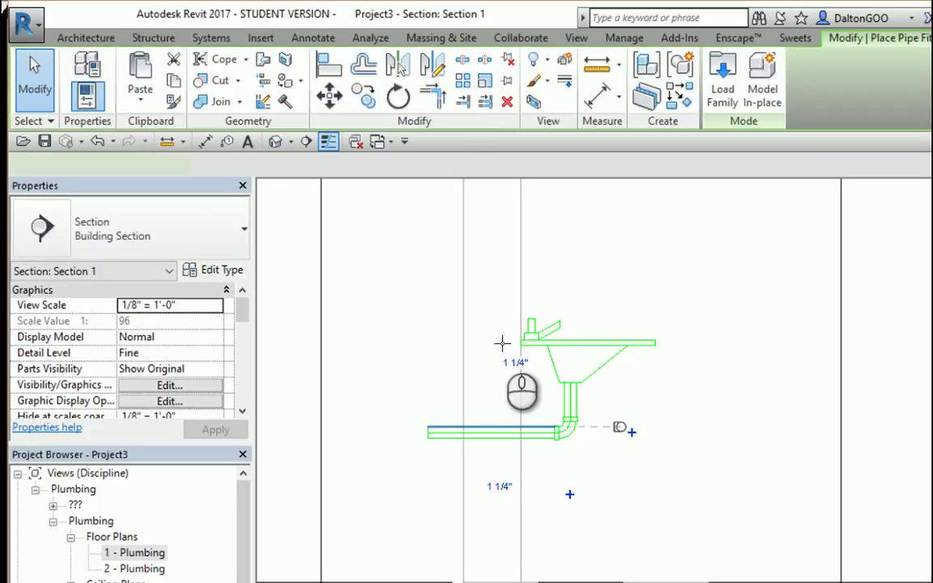
left_click(171, 199)
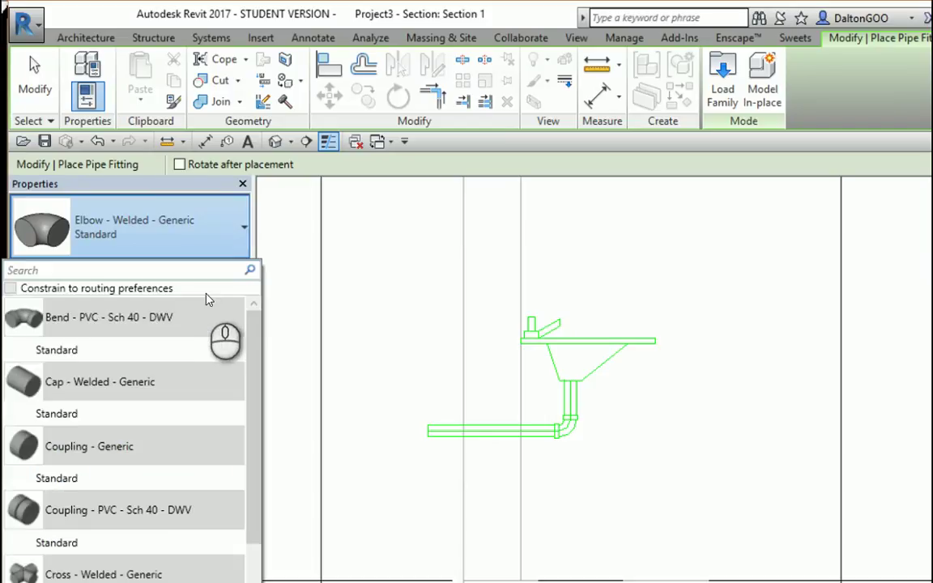
scroll(122, 316, "down", 5)
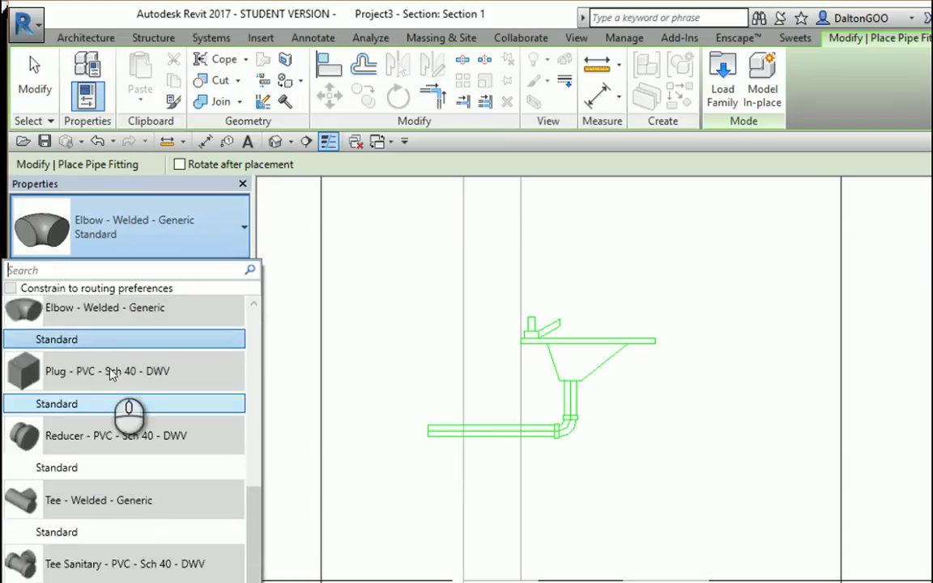
left_click(560, 260)
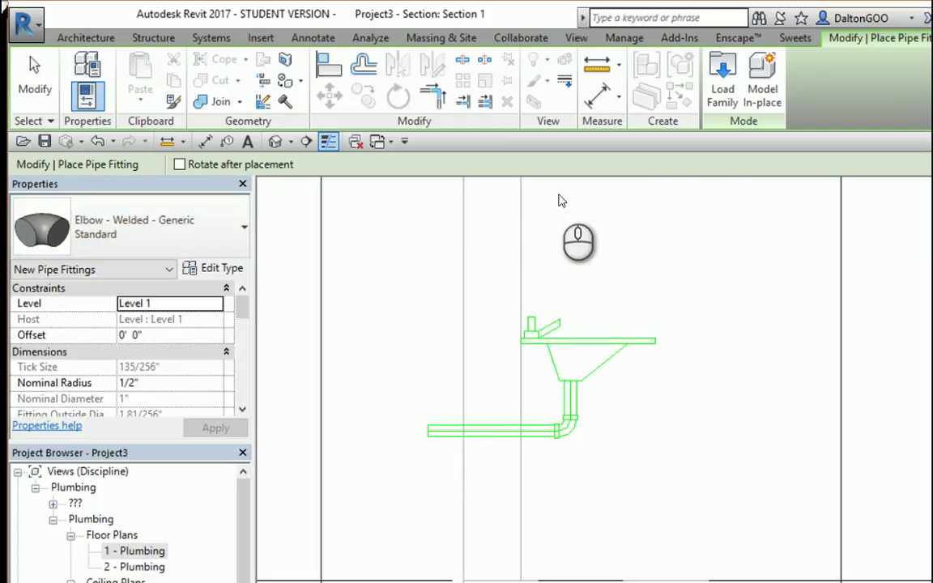
key("Escape")
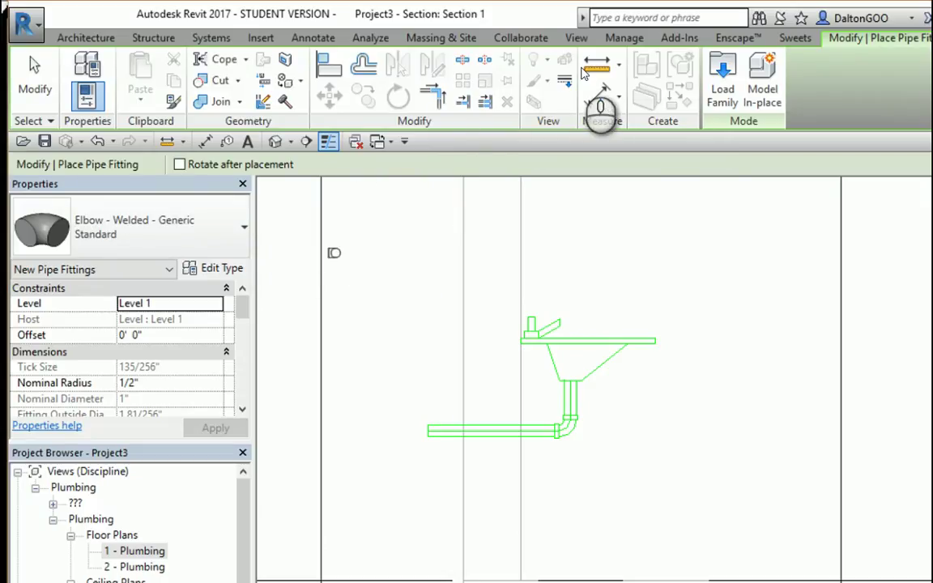
- Start loading a pipe fitting family and browse from the US Imperial library to Pipe > Fittings
left_click(591, 70)
left_click(607, 149)
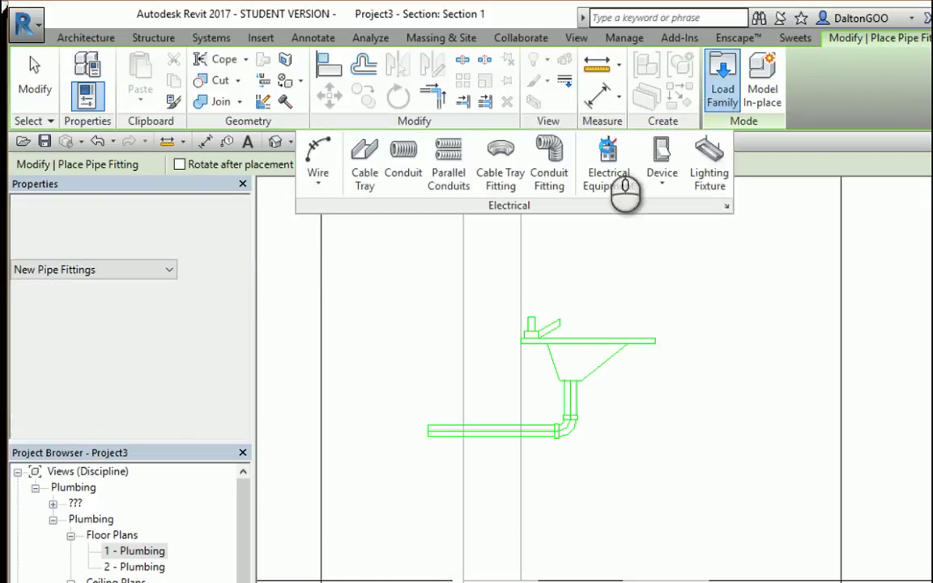
left_click(624, 152)
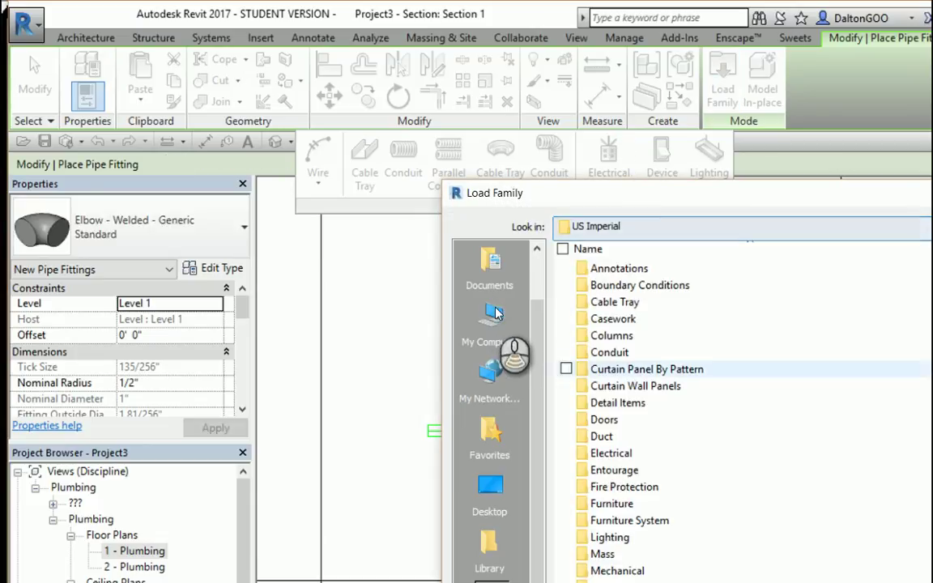
scroll(496, 315, "down", 4)
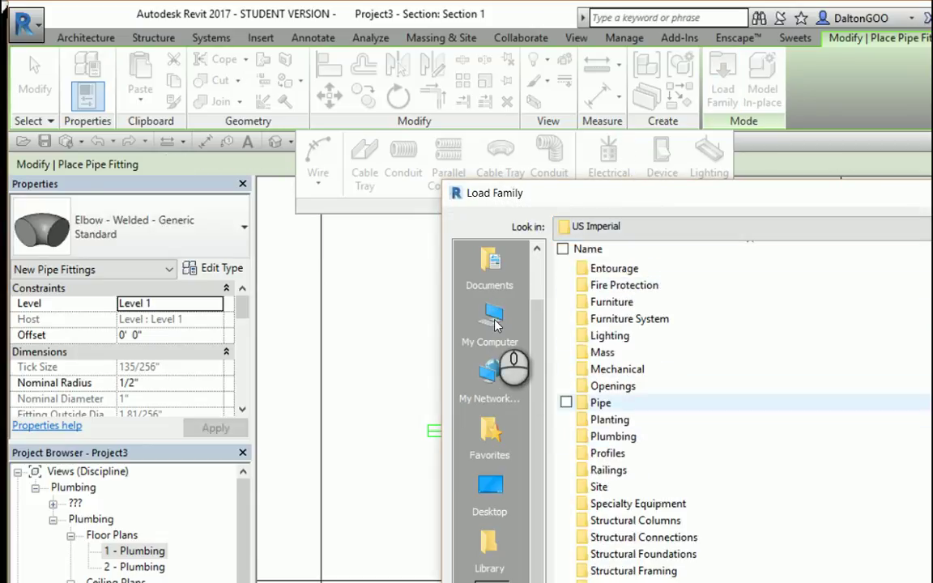
left_click(492, 320)
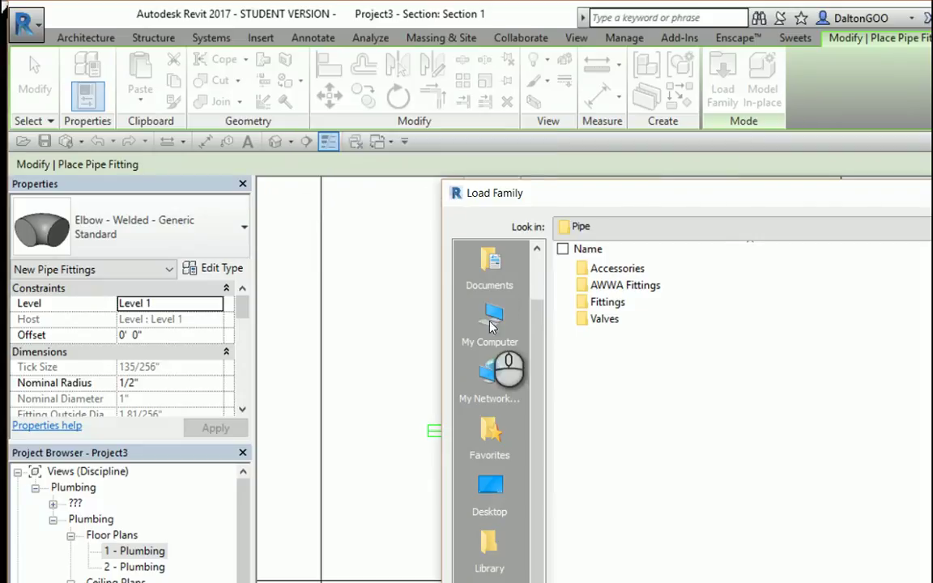
double_click(485, 240)
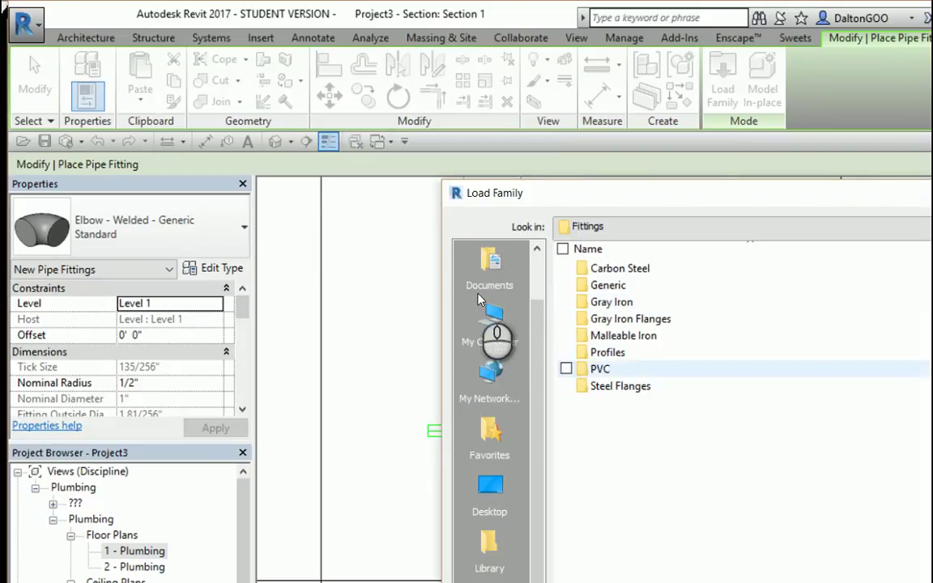
- Browse through the PVC, Sch 40 and Socket-Type folders to the DWV fittings folder
double_click(478, 294)
key("Return")
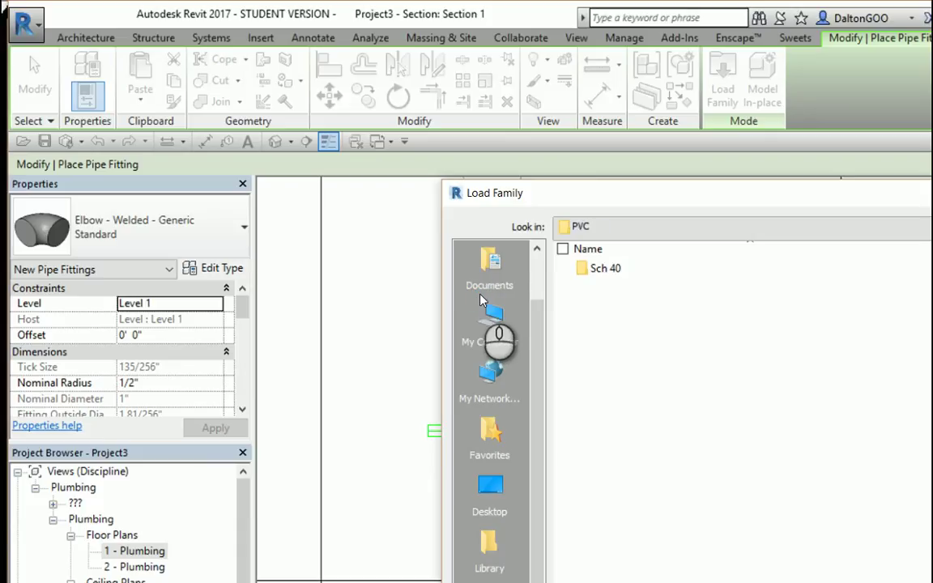
key("Down")
key("Return")
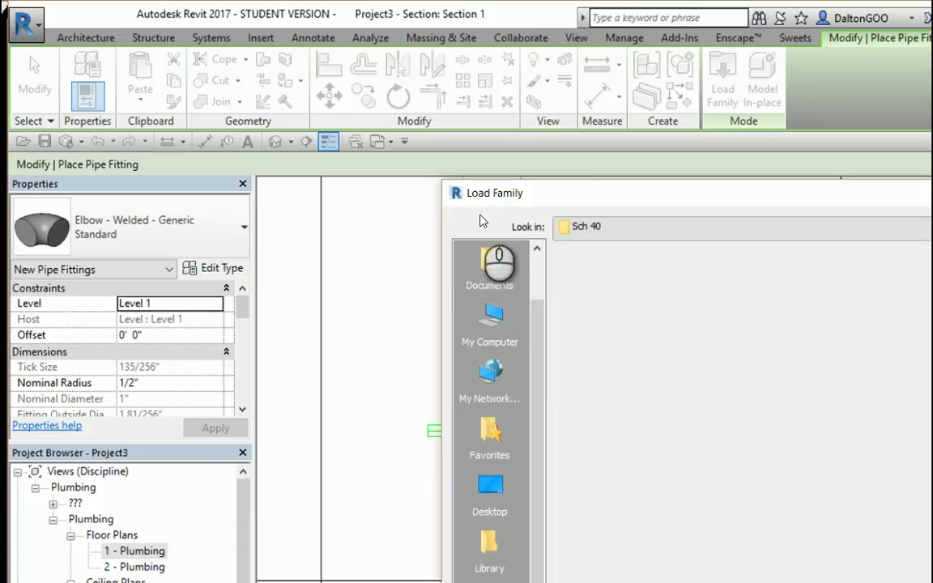
key("Down")
key("Return")
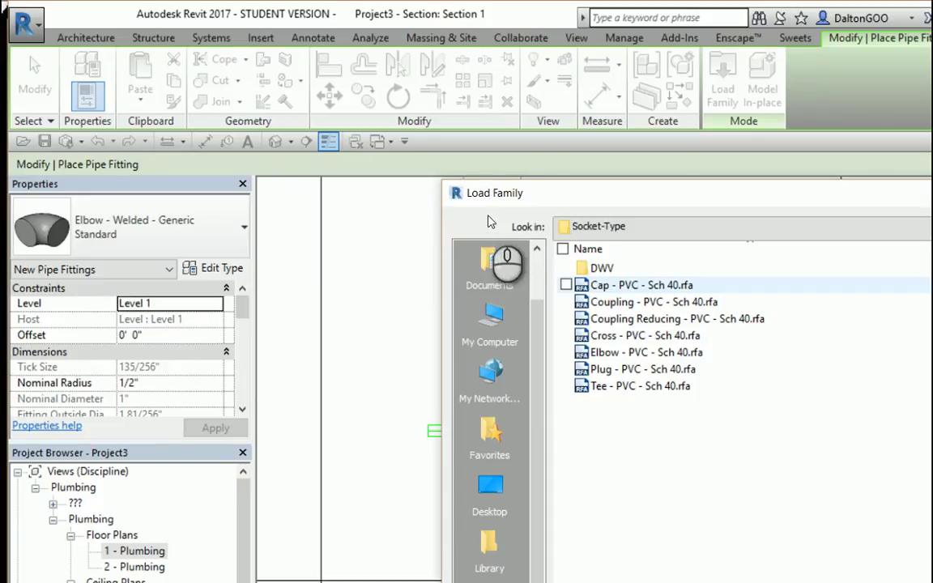
key("Up")
key("Return")
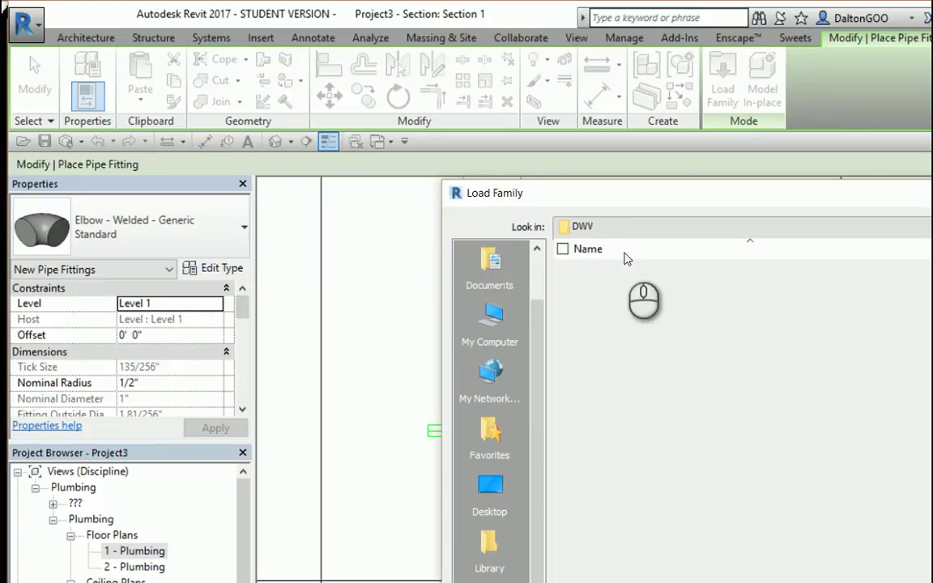
- Load the family Trap P - PVC - Sch 40 - DWV.rfa into the project
scroll(567, 307, "down", 1)
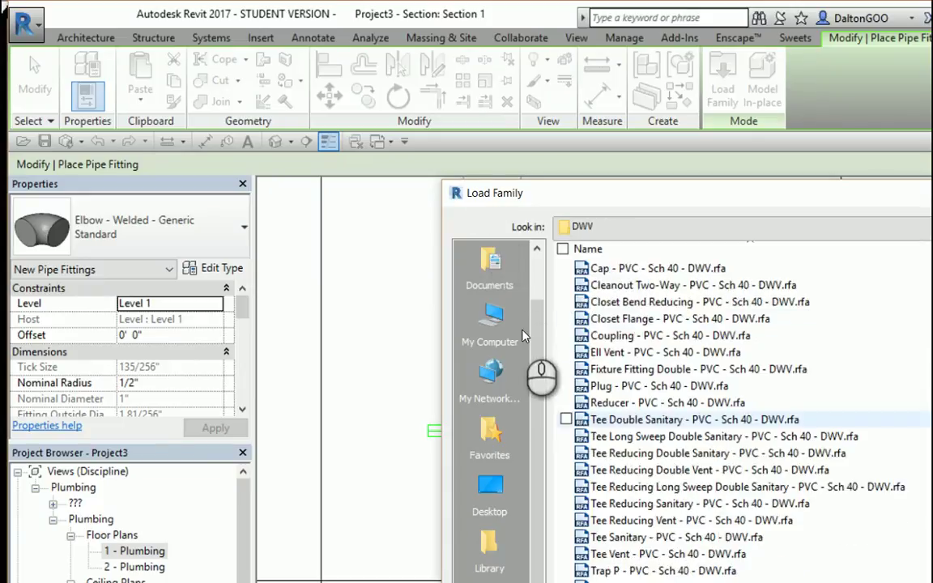
scroll(579, 300, "down", 1)
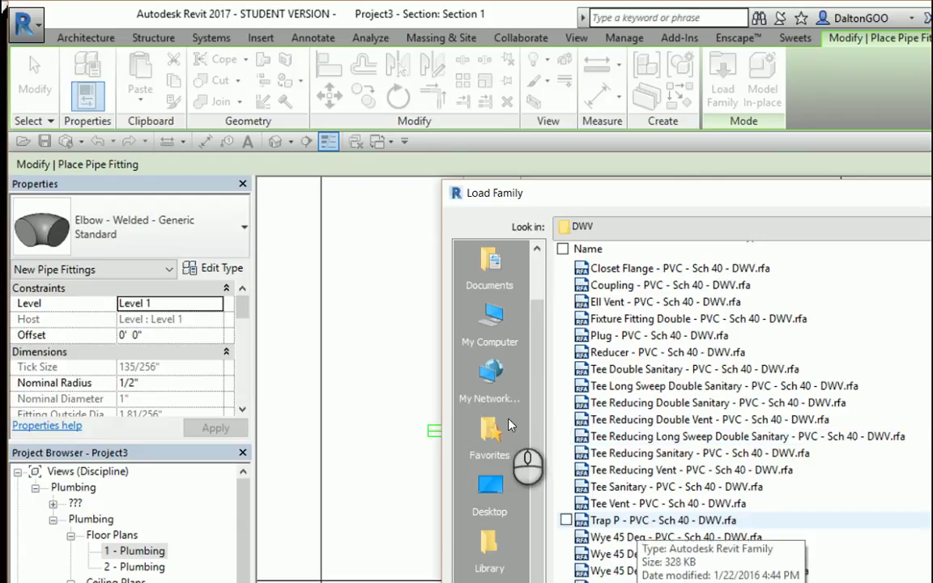
left_click(627, 520)
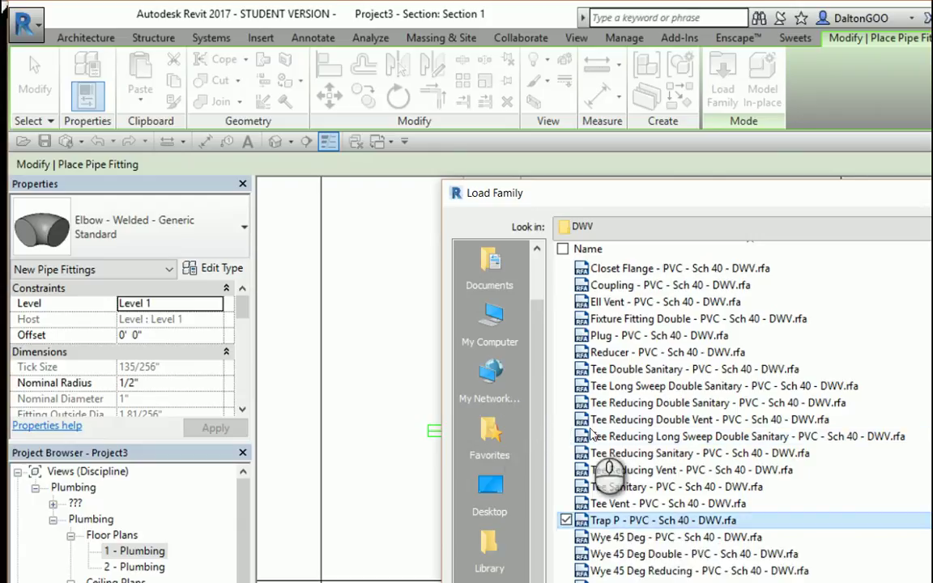
left_click(859, 548)
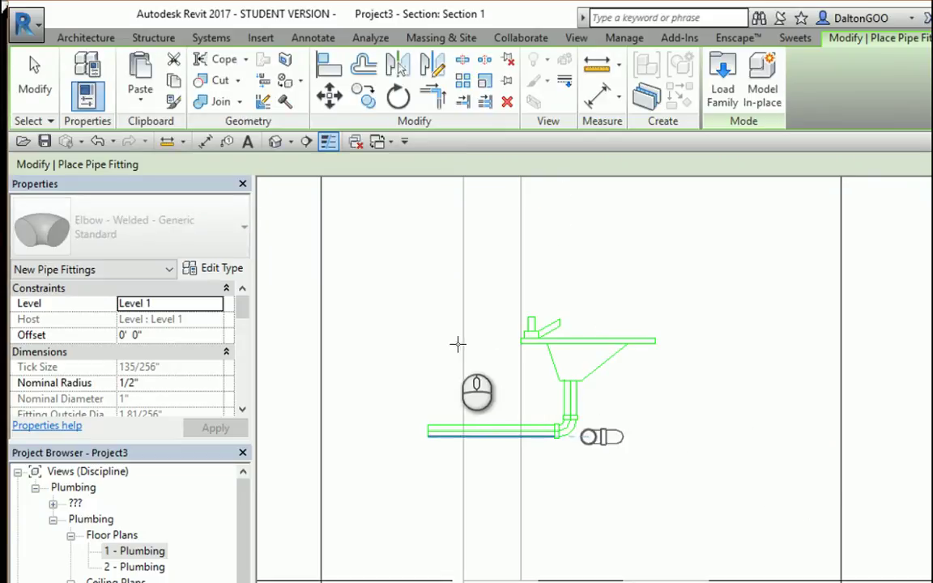
- Place the P-trap in the empty space beside the bend, on the side opposite the wall, and end fitting placement
left_click(542, 344)
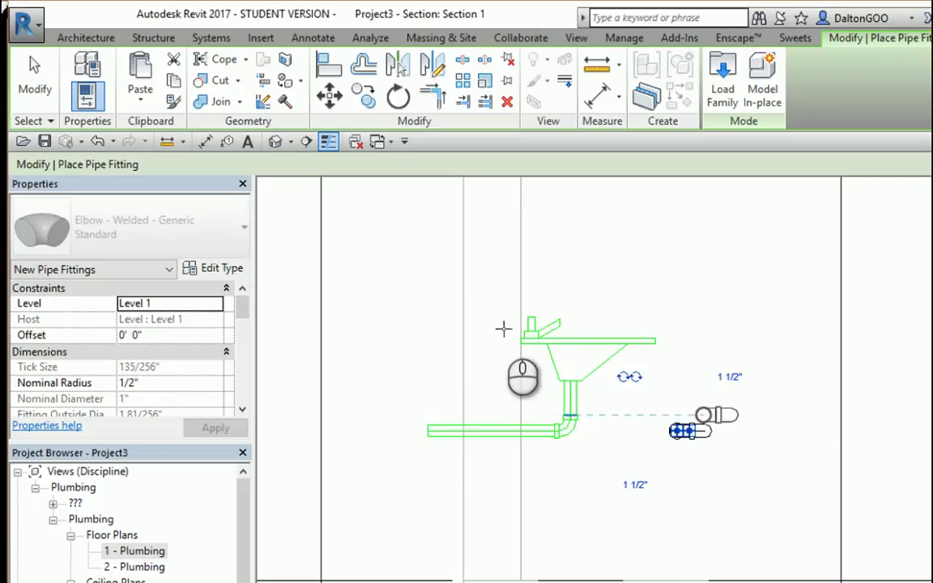
left_click(467, 356)
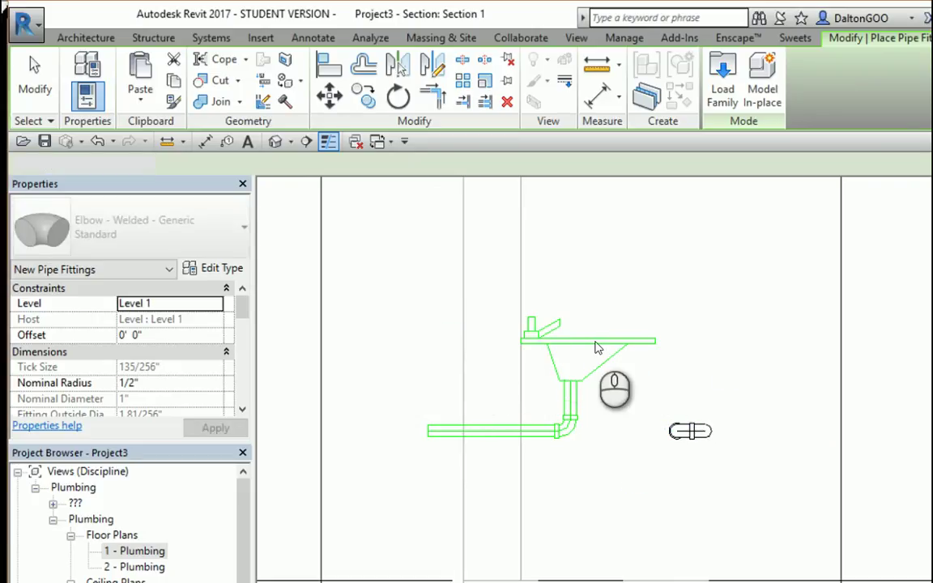
key("Escape")
- Check the fitting types available for the bend between the vertical and horizontal drain pipes, and delete the bend
left_click(457, 343)
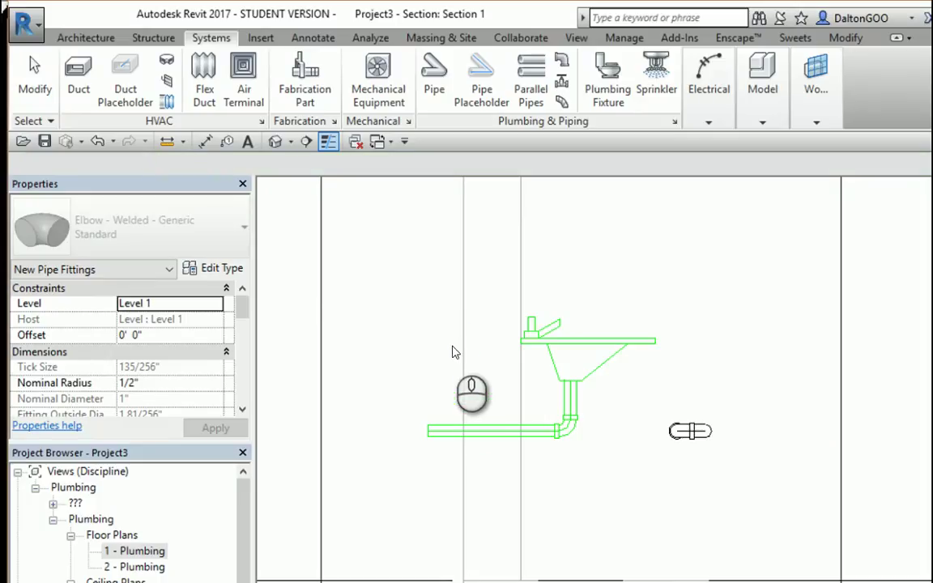
left_click(451, 344)
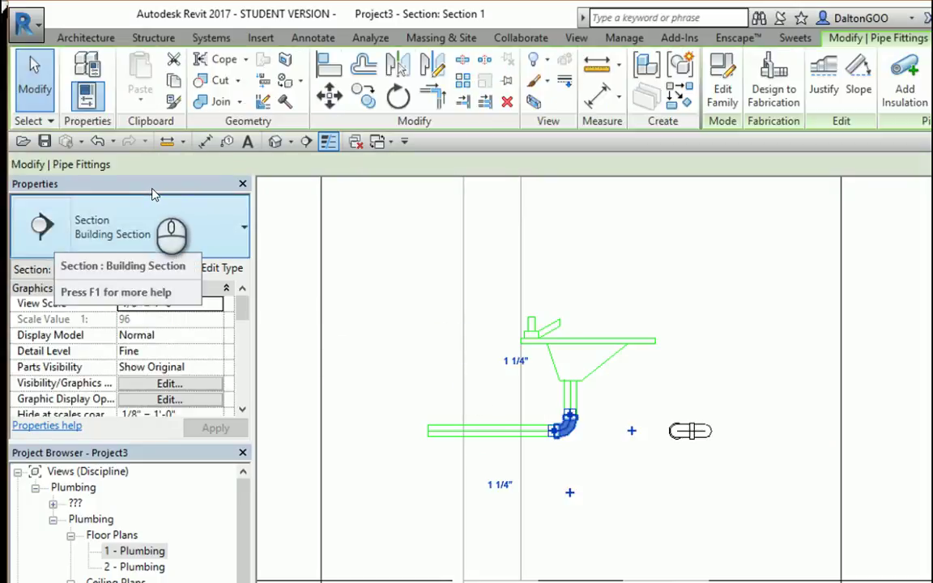
left_click(193, 240)
left_click(516, 307)
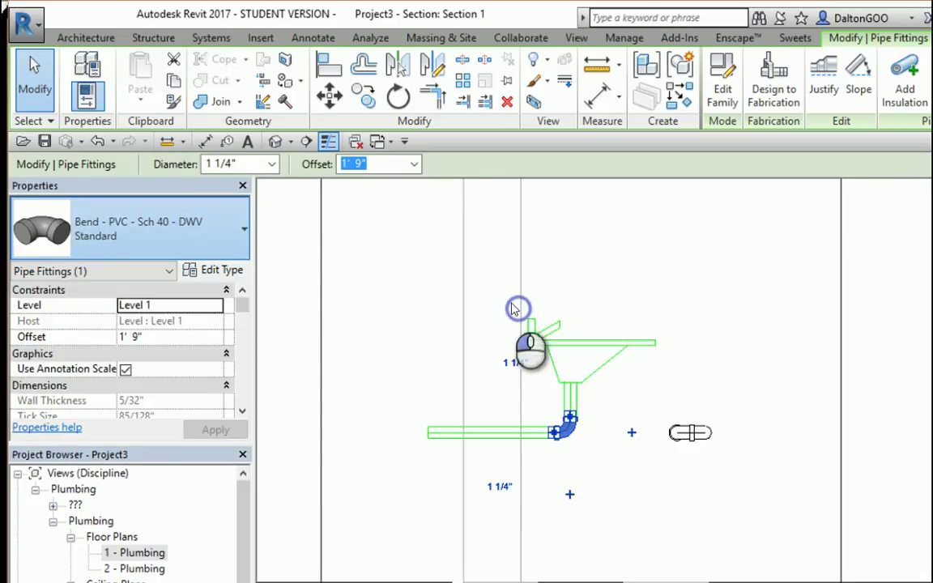
left_click(454, 348)
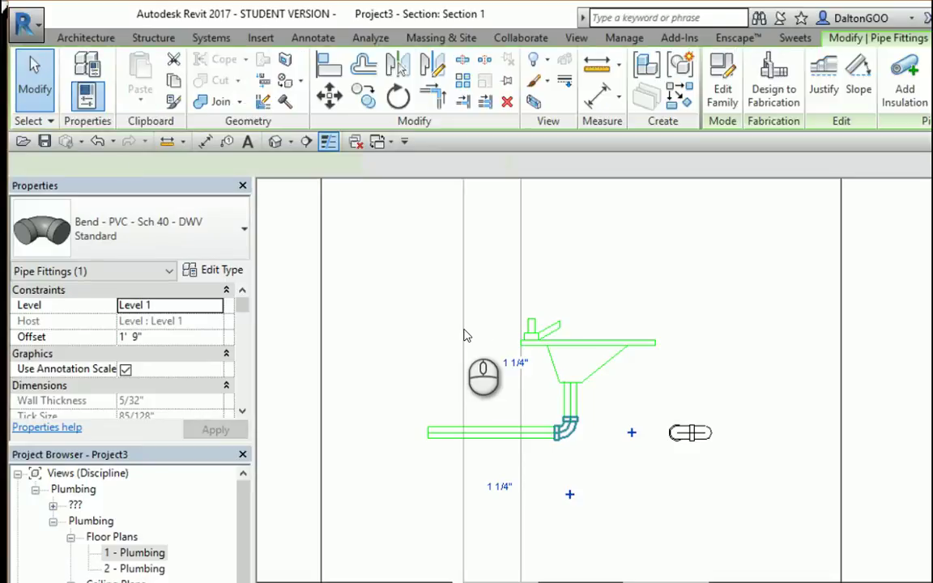
left_click(543, 243)
- Place a Trap P - PVC - Sch 40 - DWV fitting on the open lower end of the lavatory's vertical drain pipe
left_click(555, 221)
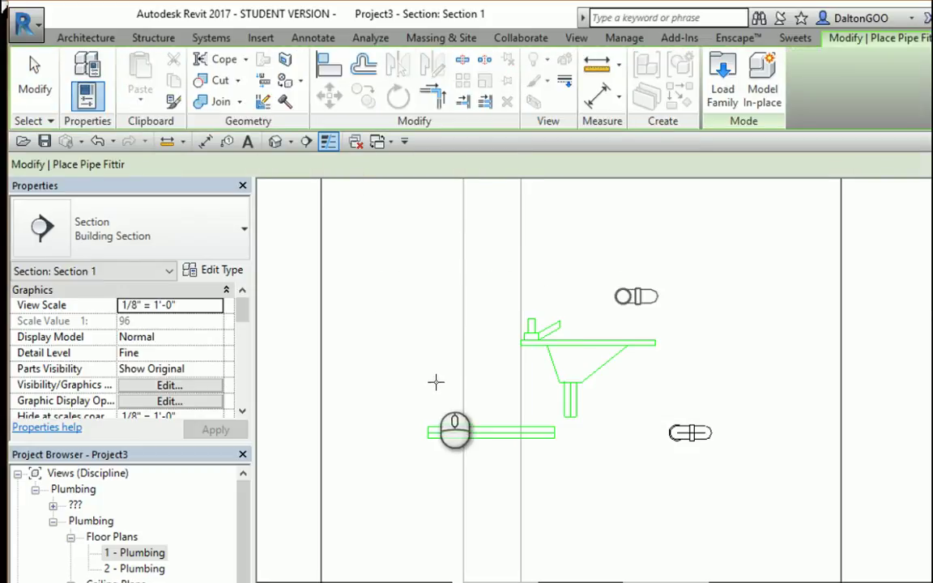
scroll(454, 338, "up", 2)
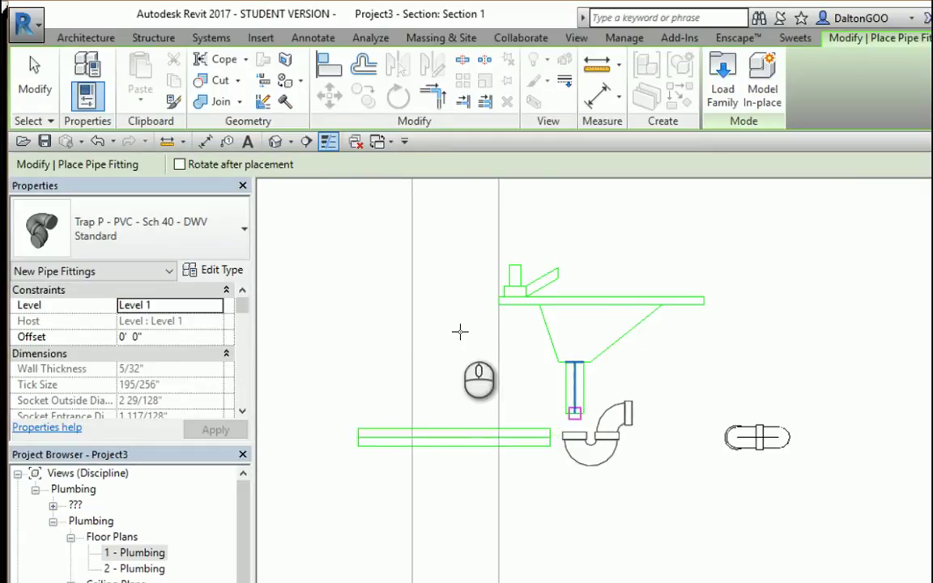
left_click(484, 369)
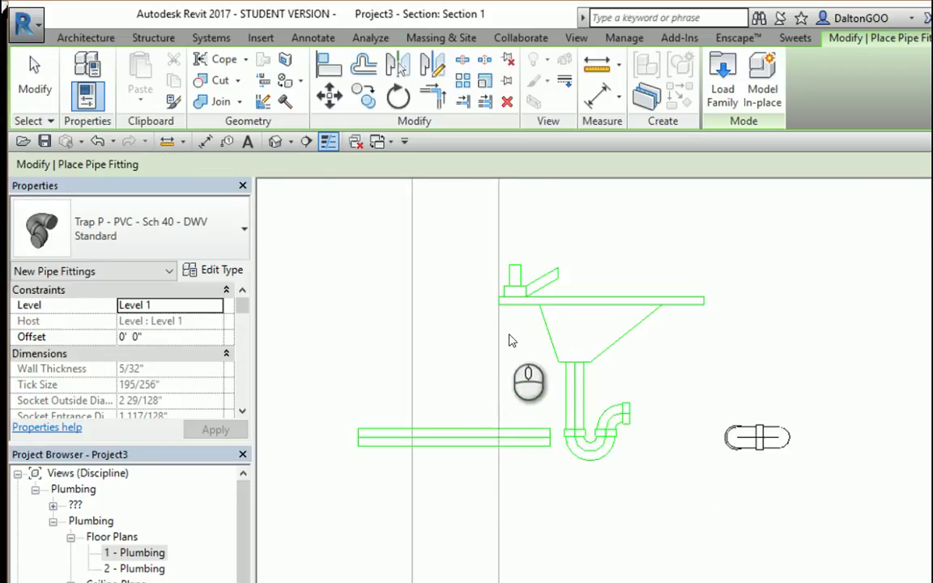
key("Escape")
key("Escape")
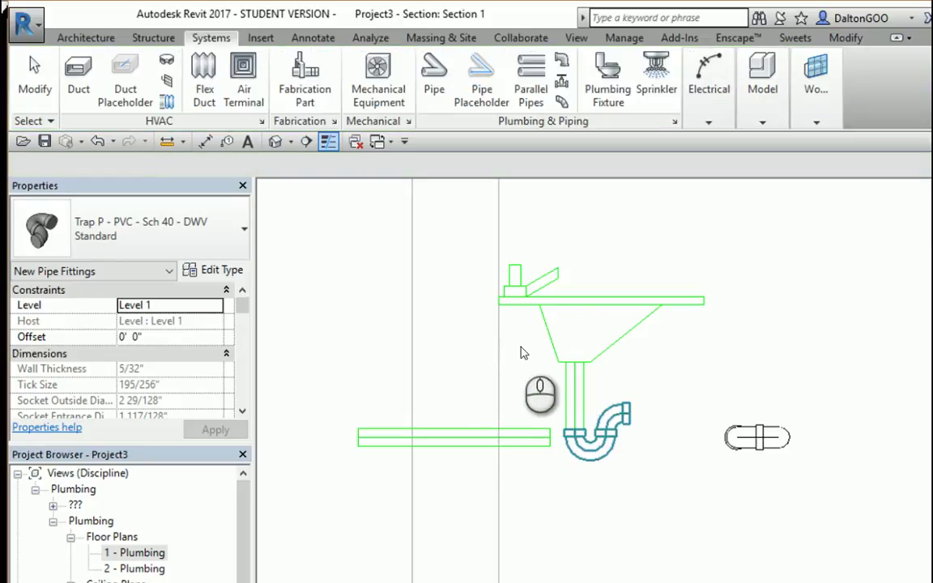
- Try to rotate the attached P-trap toward the horizontal pipe in the wall, and delete that trap
left_click(532, 377)
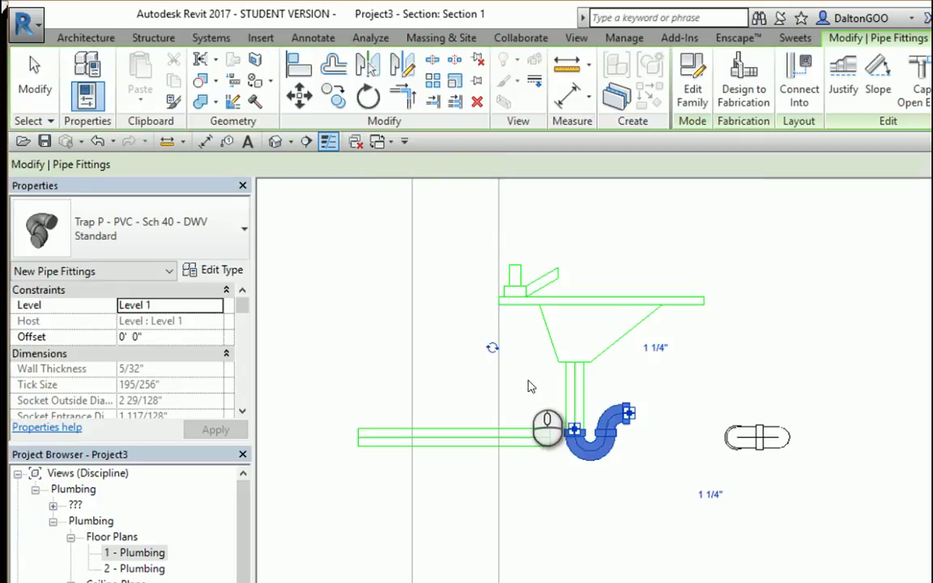
left_click(493, 346)
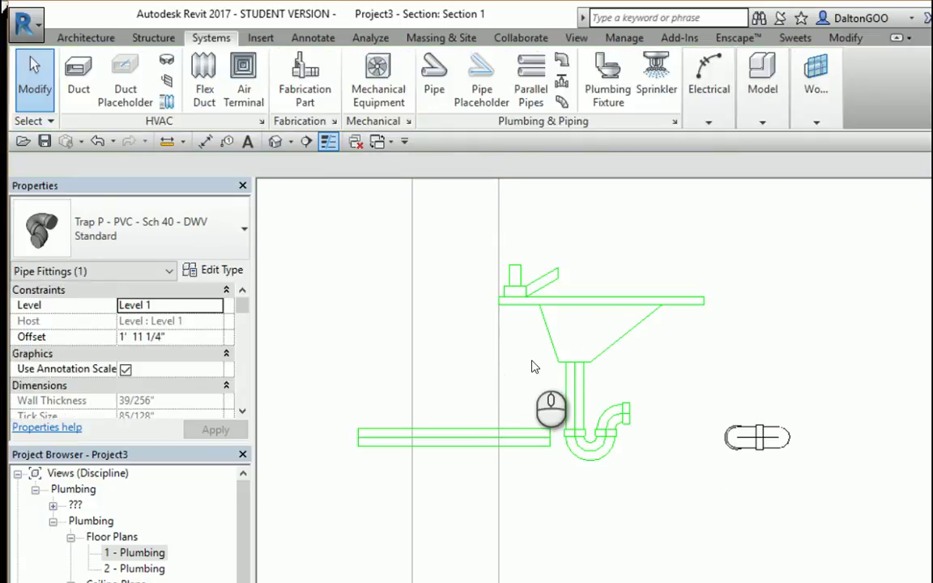
left_click(496, 338)
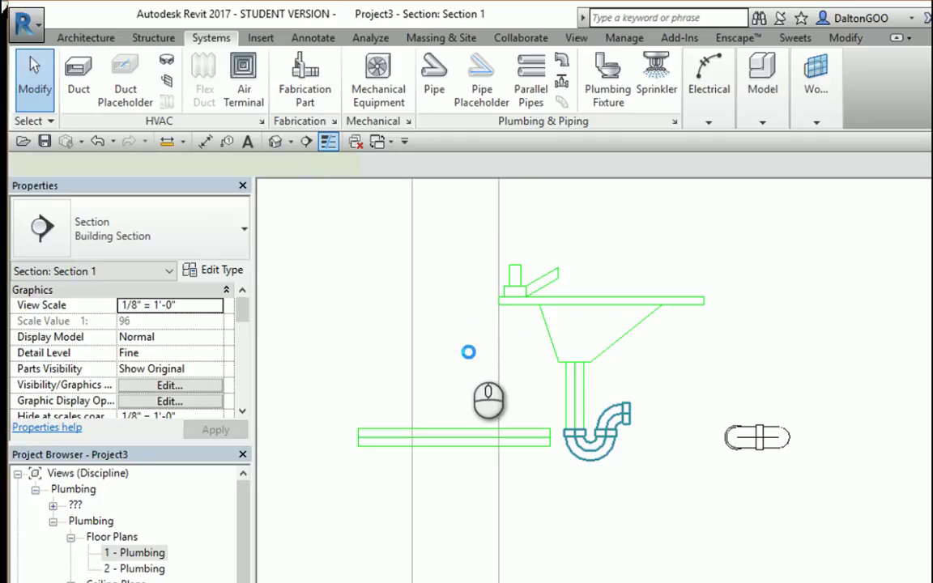
key("Delete")
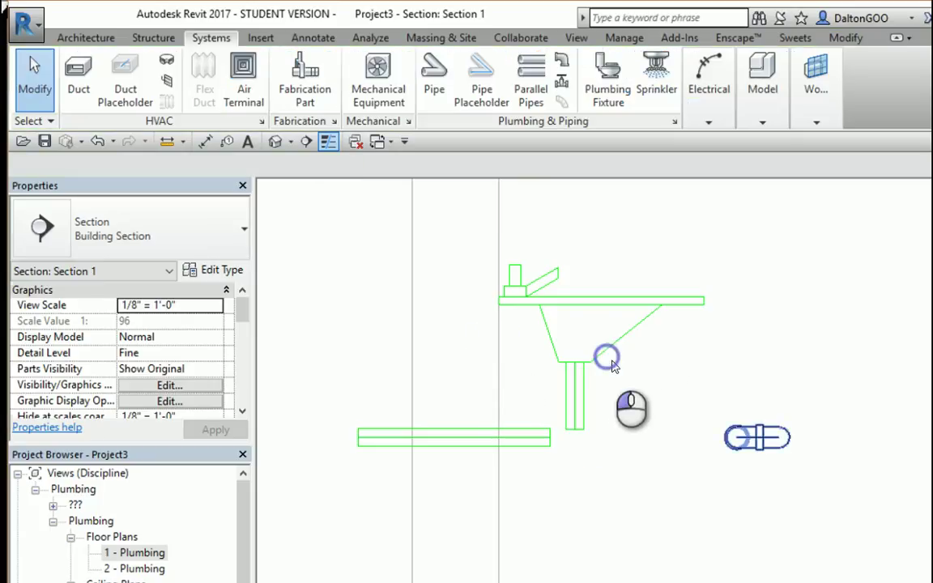
- Open the family of the unconnected P-trap beside the drain for editing
key("ctrl+z")
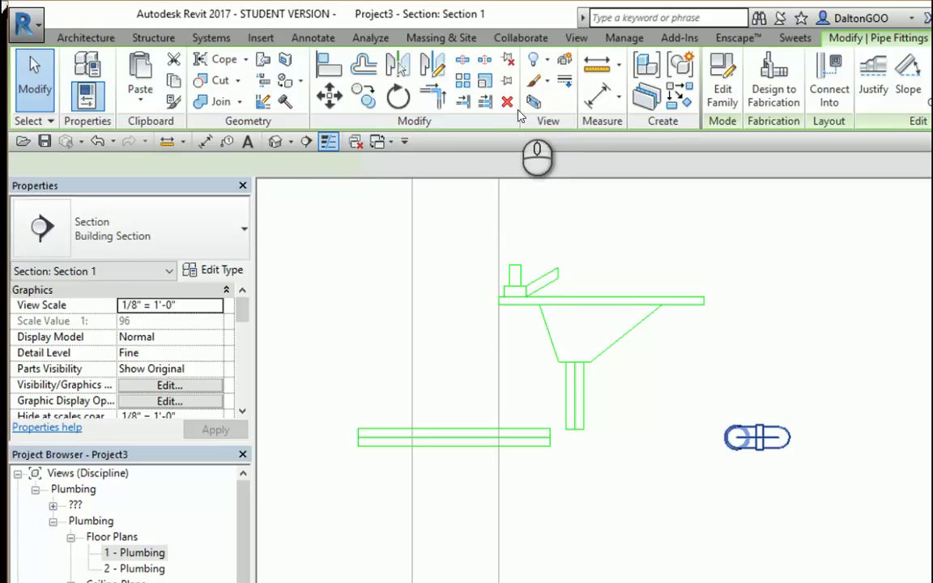
left_click(579, 63)
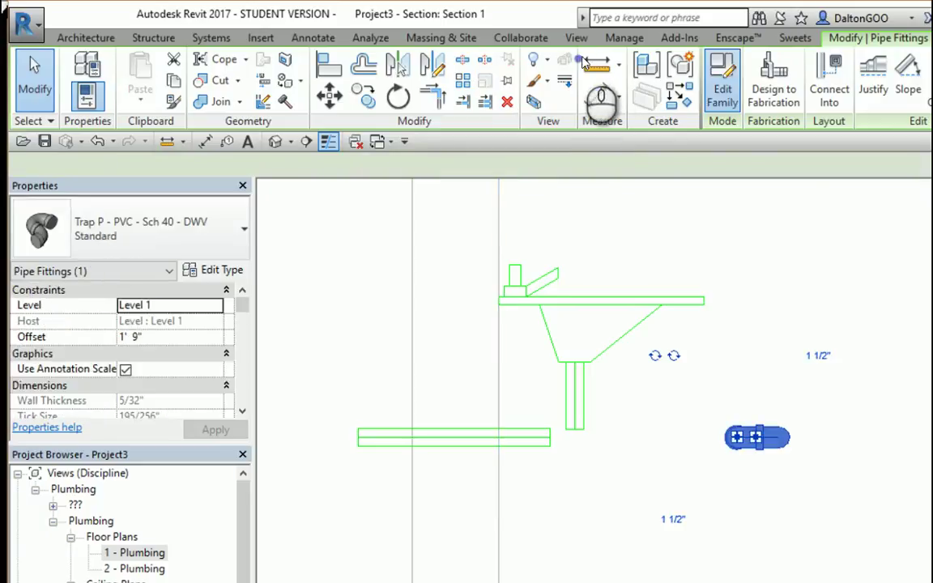
left_click(781, 146)
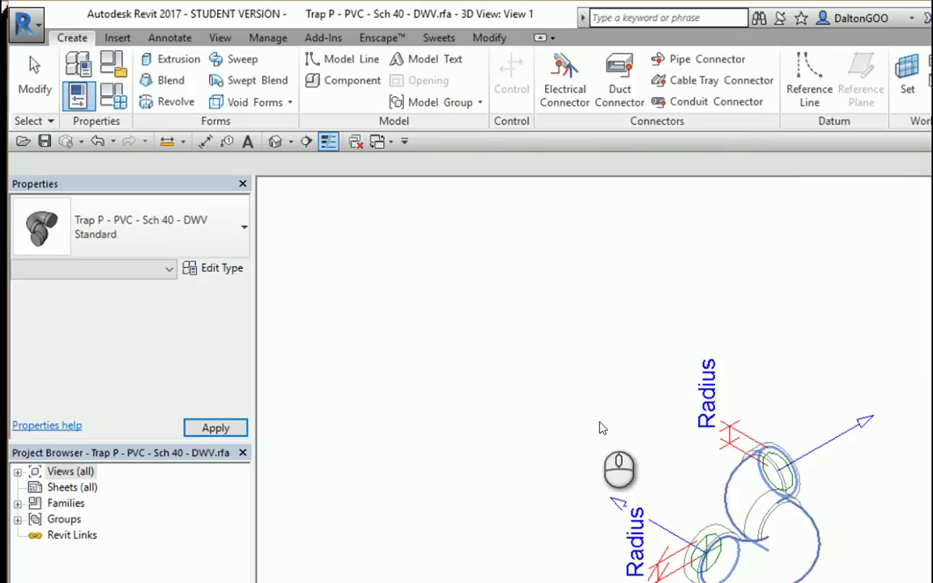
middle_click_drag(565, 401, 597, 448, "shift")
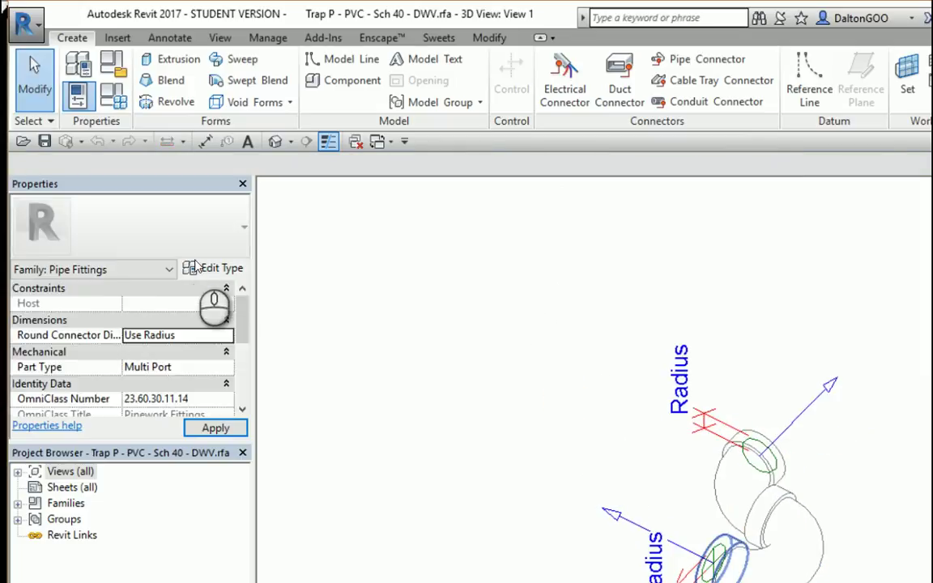
- Set the P-trap family's Part Type to Elbow and load the family back into Project3
left_click(182, 301)
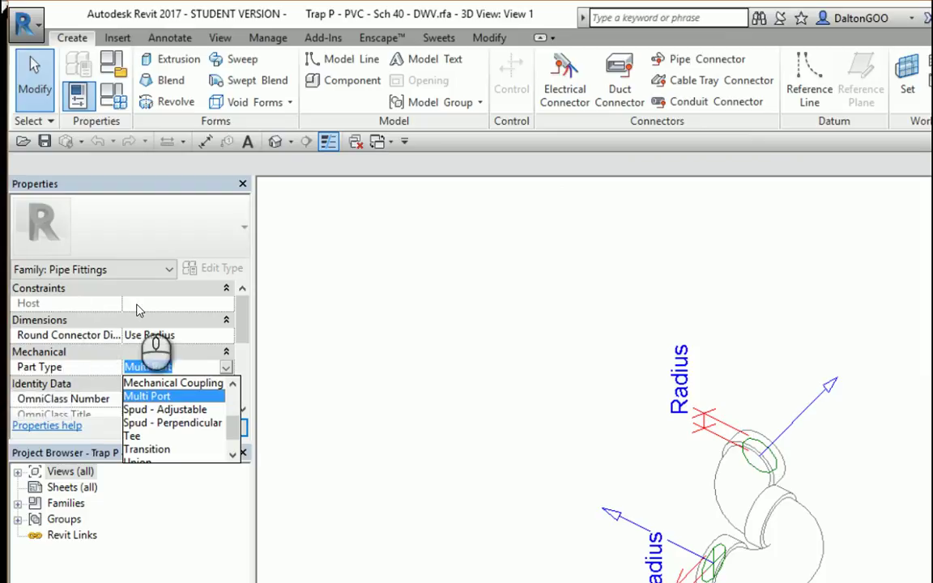
scroll(134, 327, "down", 1)
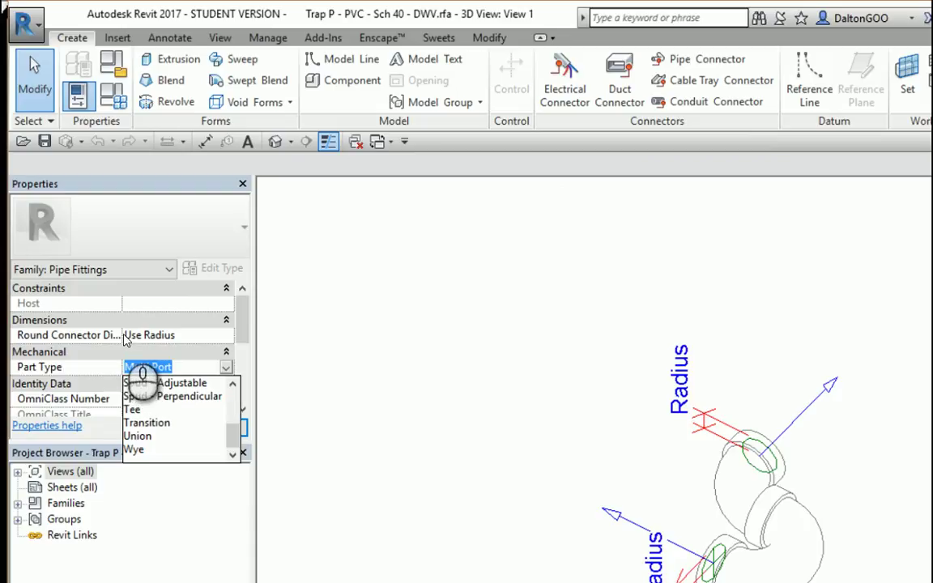
scroll(125, 340, "up", 3)
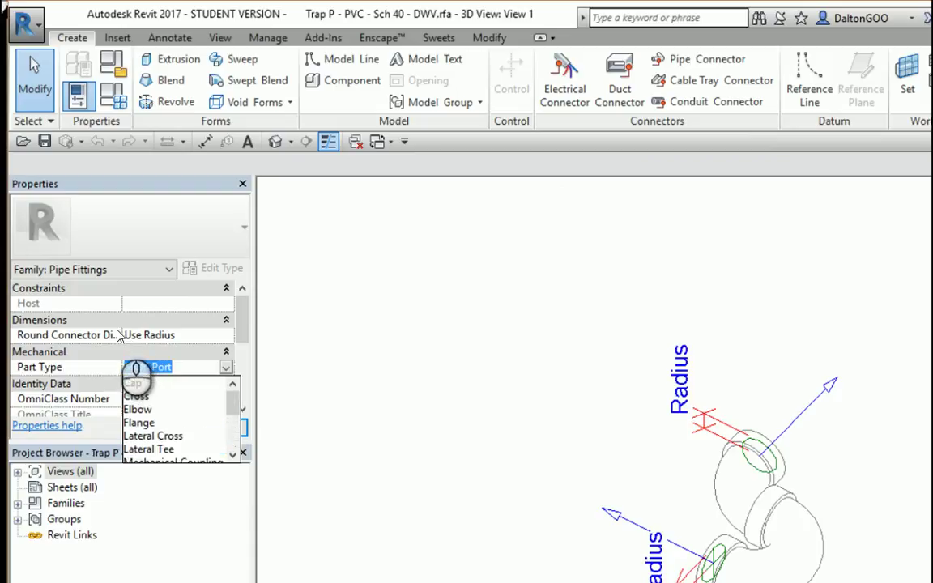
left_click(138, 410)
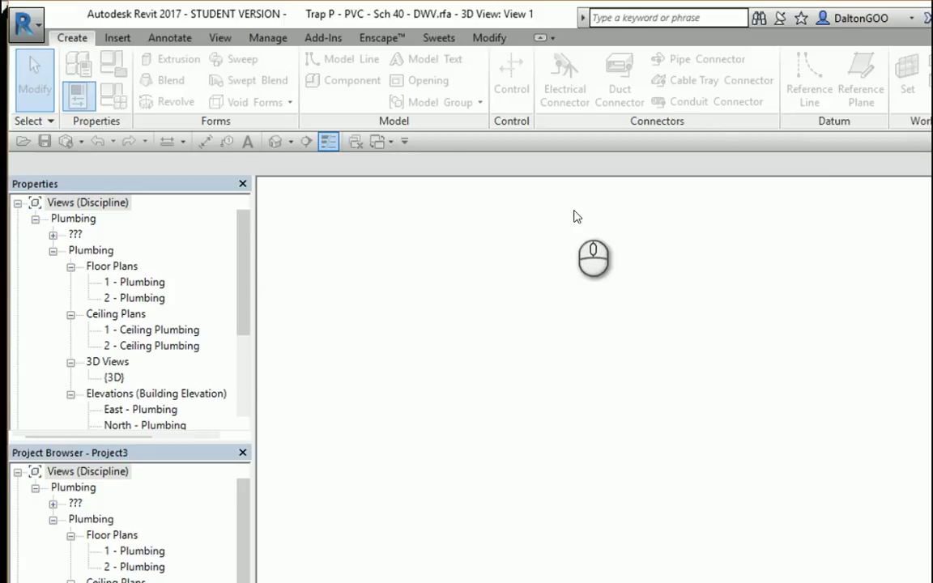
left_click(459, 265)
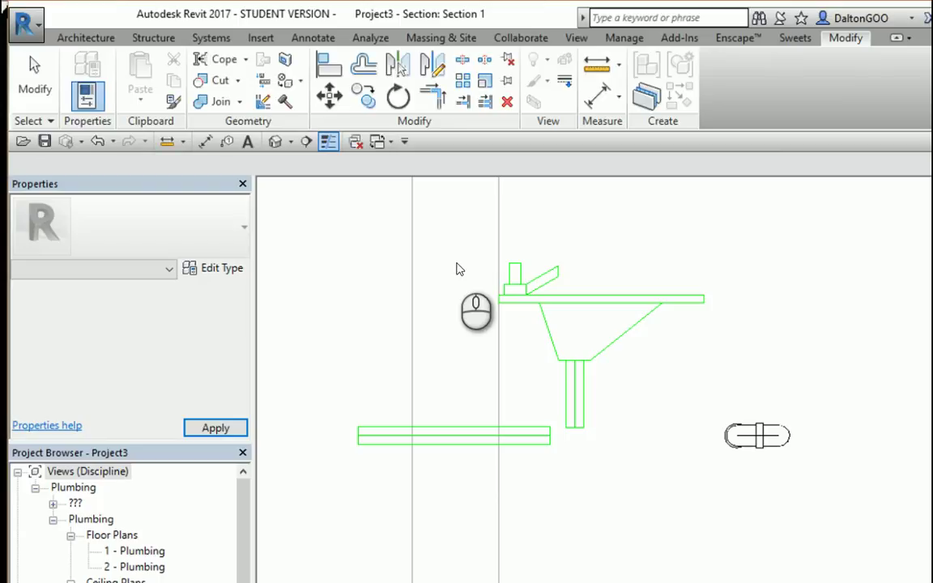
- Rejoin the vertical and horizontal drain pipes with a bend using Routing Solutions, and finish the routing
left_click(430, 343, "ctrl")
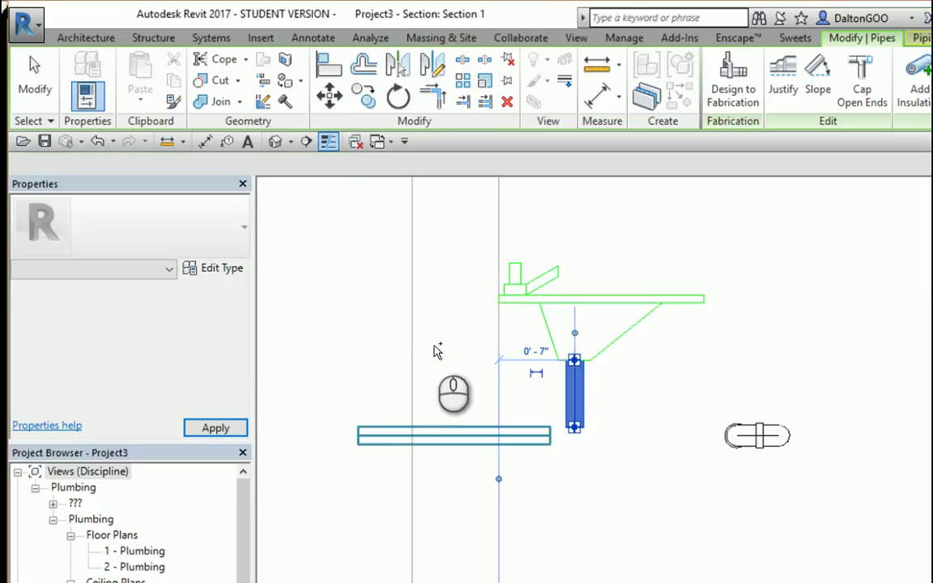
left_click(454, 436, "ctrl")
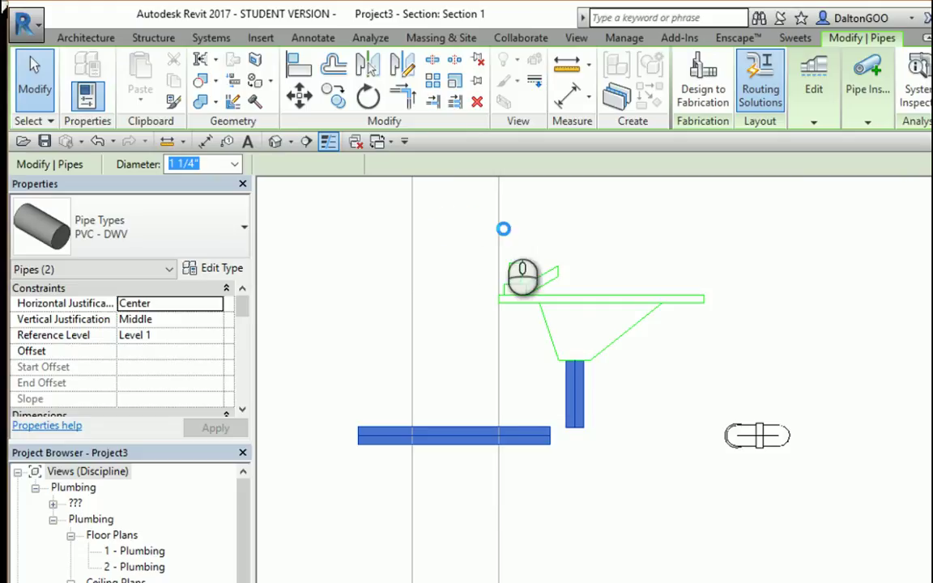
left_click(760, 81)
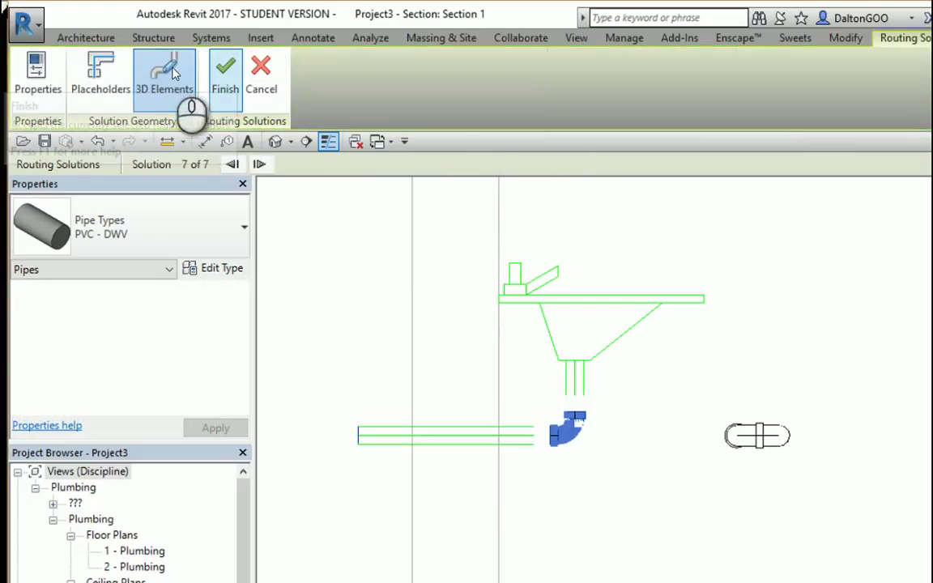
left_click(174, 74)
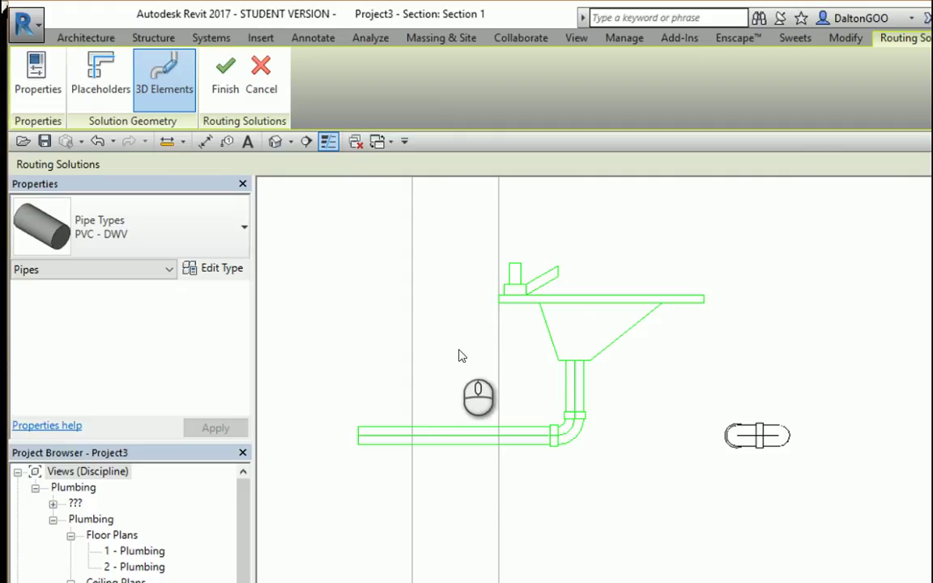
left_click(221, 56)
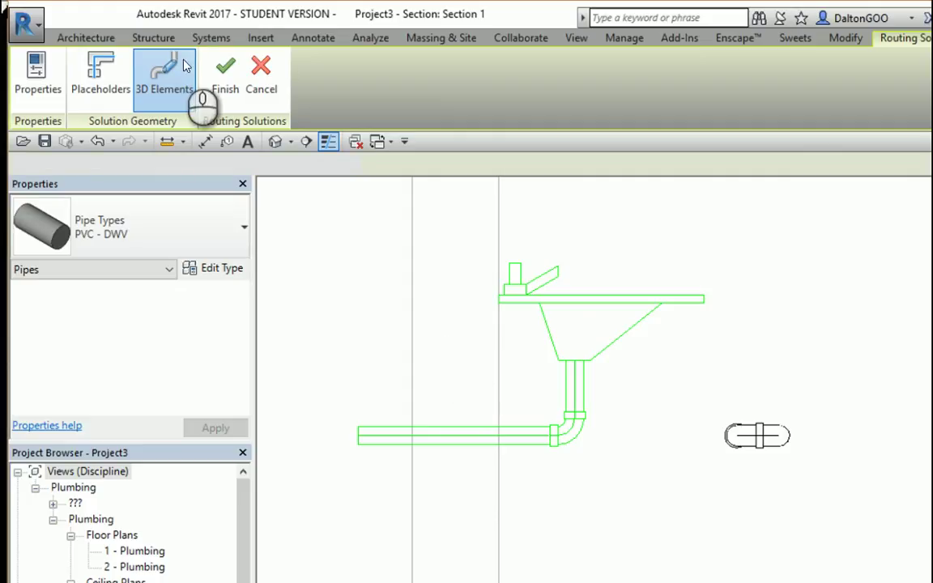
left_click(455, 345)
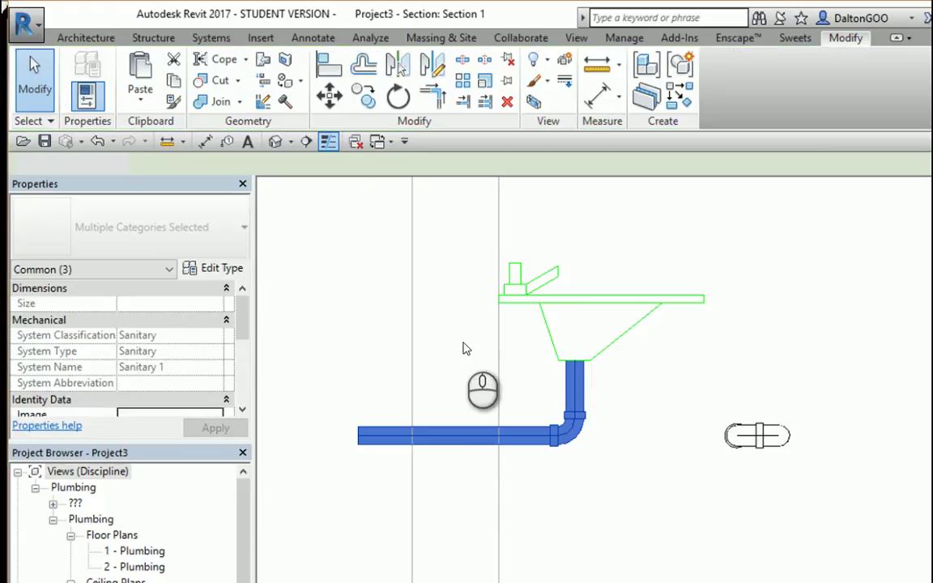
- Change the bend between the two drain pipes to the type Trap P - PVC - Sch 40 - DWV Standard
left_click(449, 341)
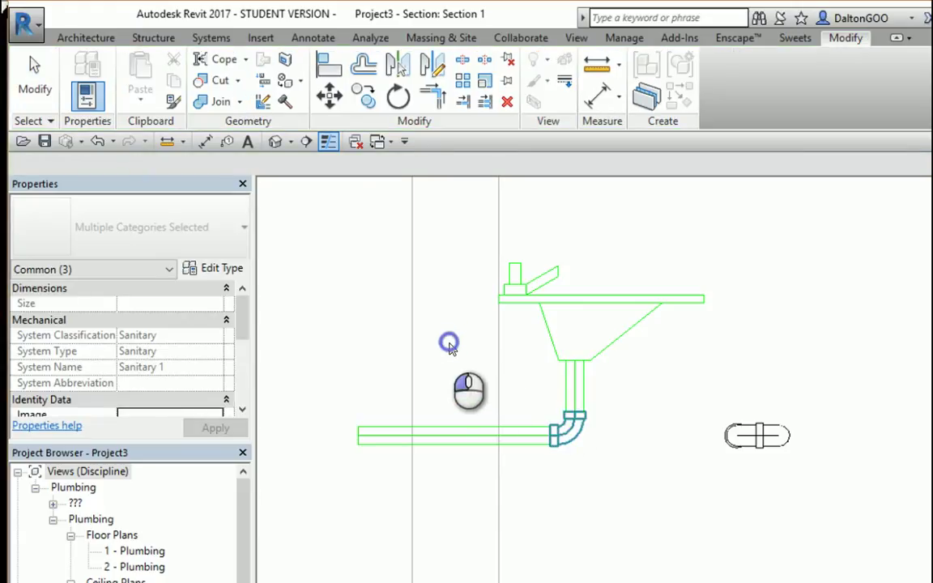
left_click(536, 314)
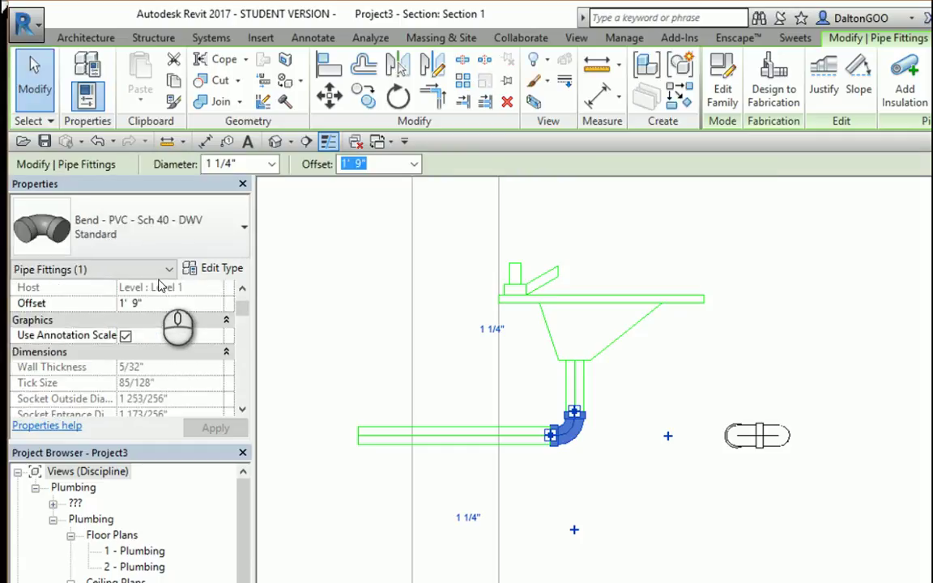
scroll(148, 272, "down", 3)
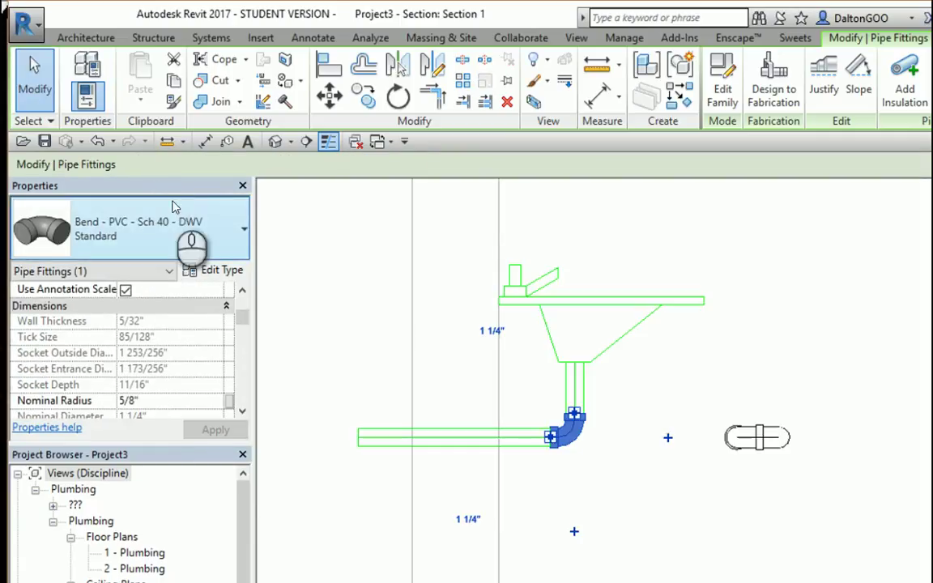
left_click(207, 228)
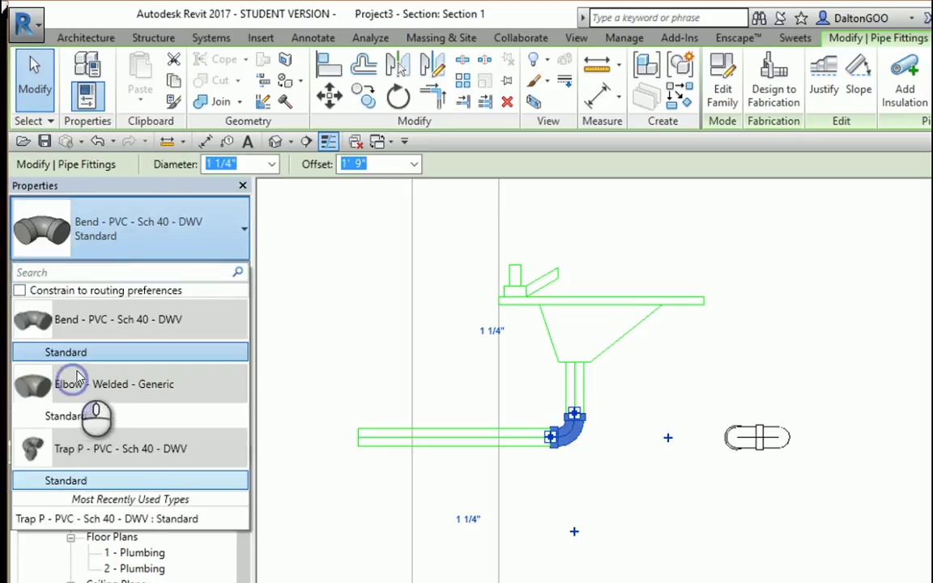
left_click(64, 350)
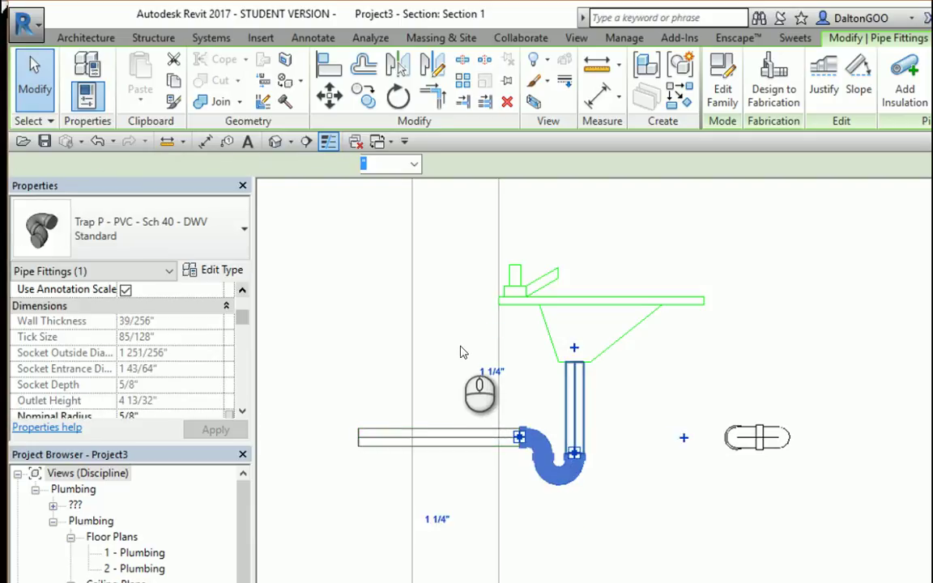
- Move the connected P-trap and its horizontal pipe up toward the lavatory, shortening the vertical drain pipe
left_click(457, 372)
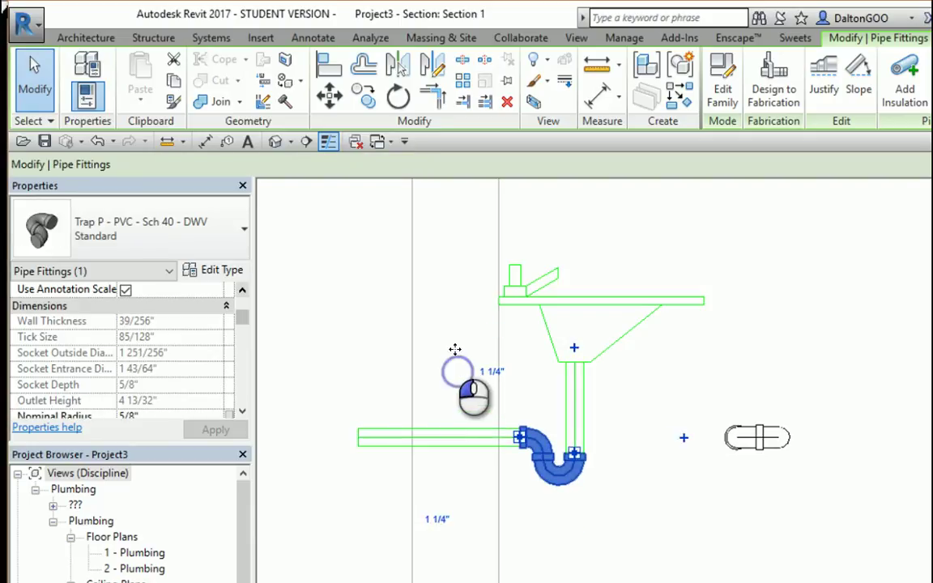
mouse_move(453, 350)
left_mouse_down()
mouse_move(454, 336)
mouse_move(461, 341)
left_mouse_up()
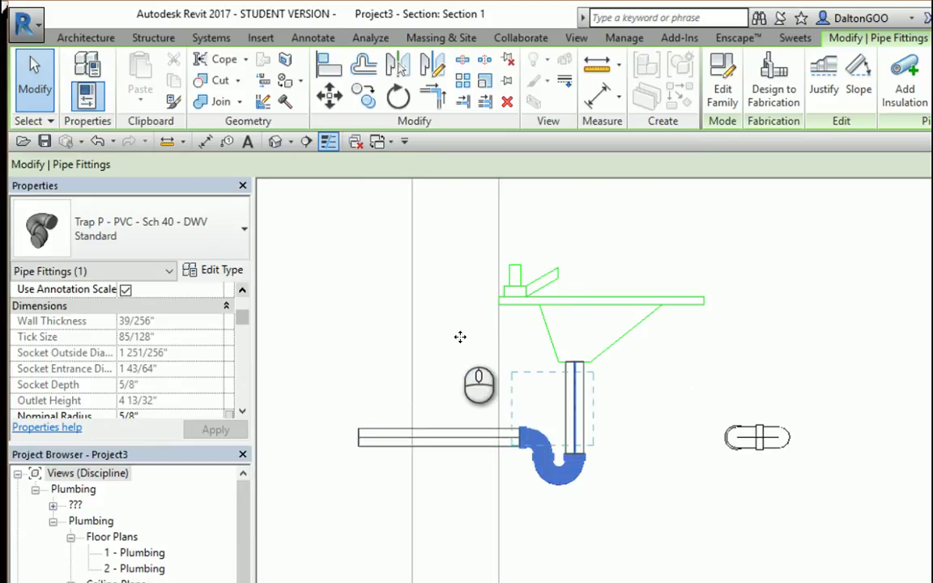
left_click(630, 245)
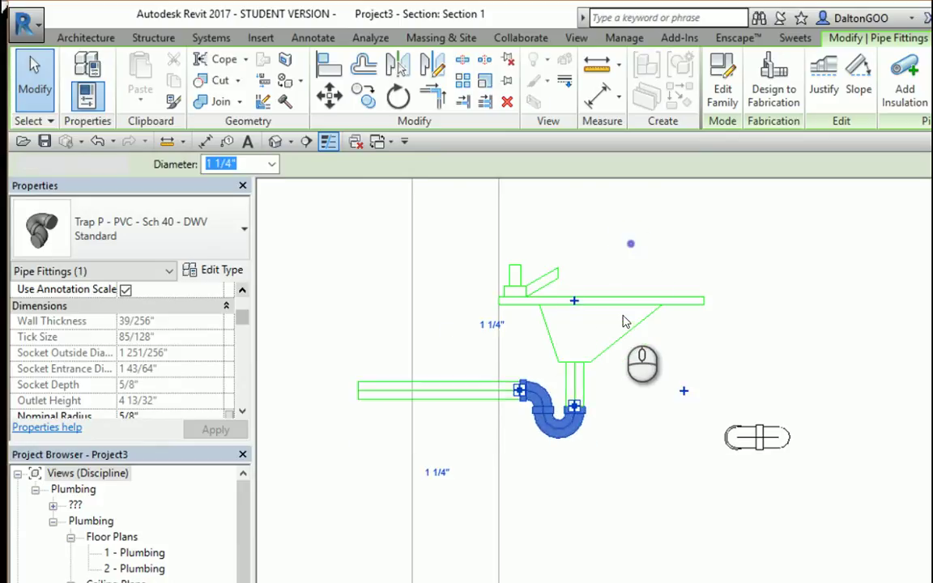
- Delete the unconnected P-trap in the empty space beside the lavatory and clear the selection
left_click(600, 348)
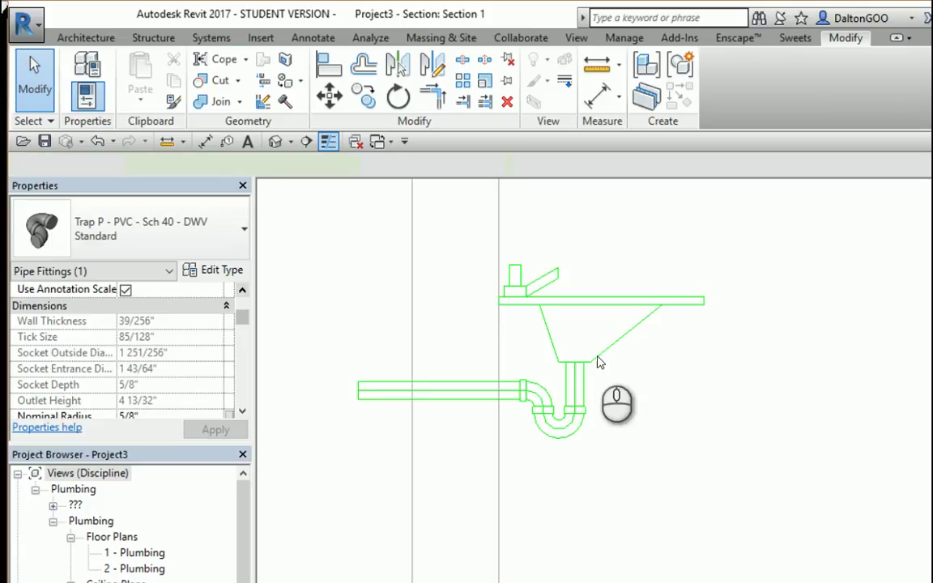
left_click(413, 243)
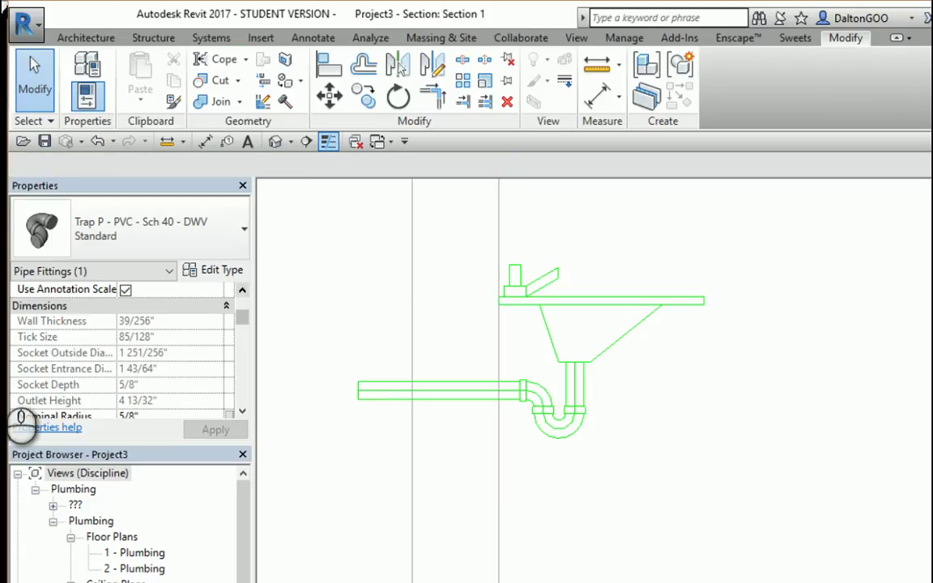
left_click(389, 358)
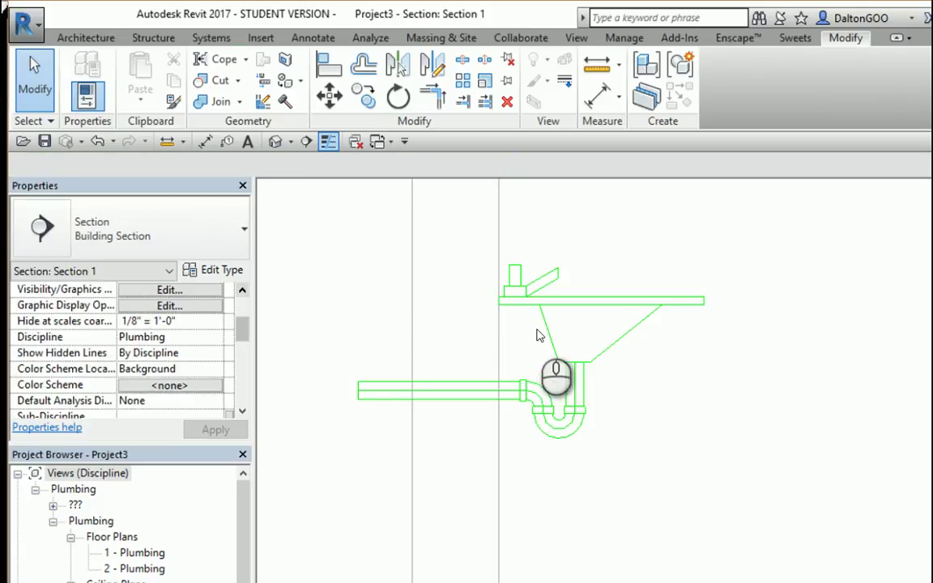